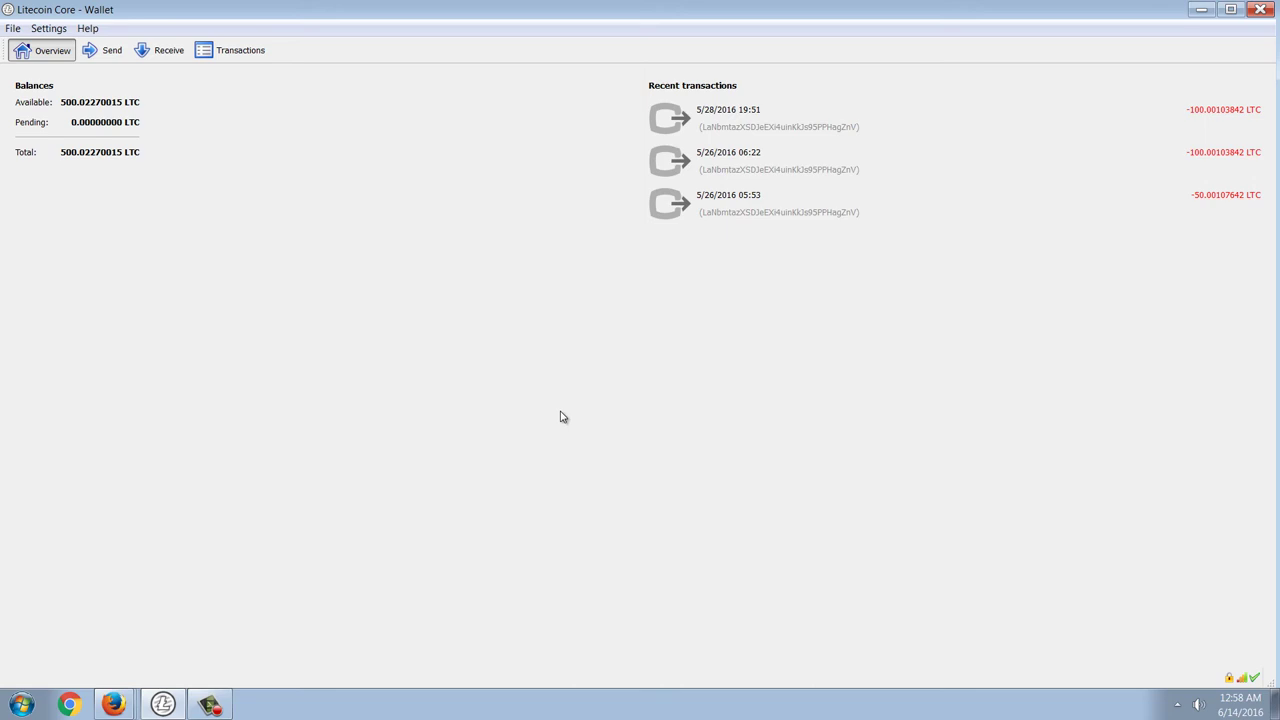
Step: View the Litecoin wallet's Send page and minimize the wallet window
click(112, 50)
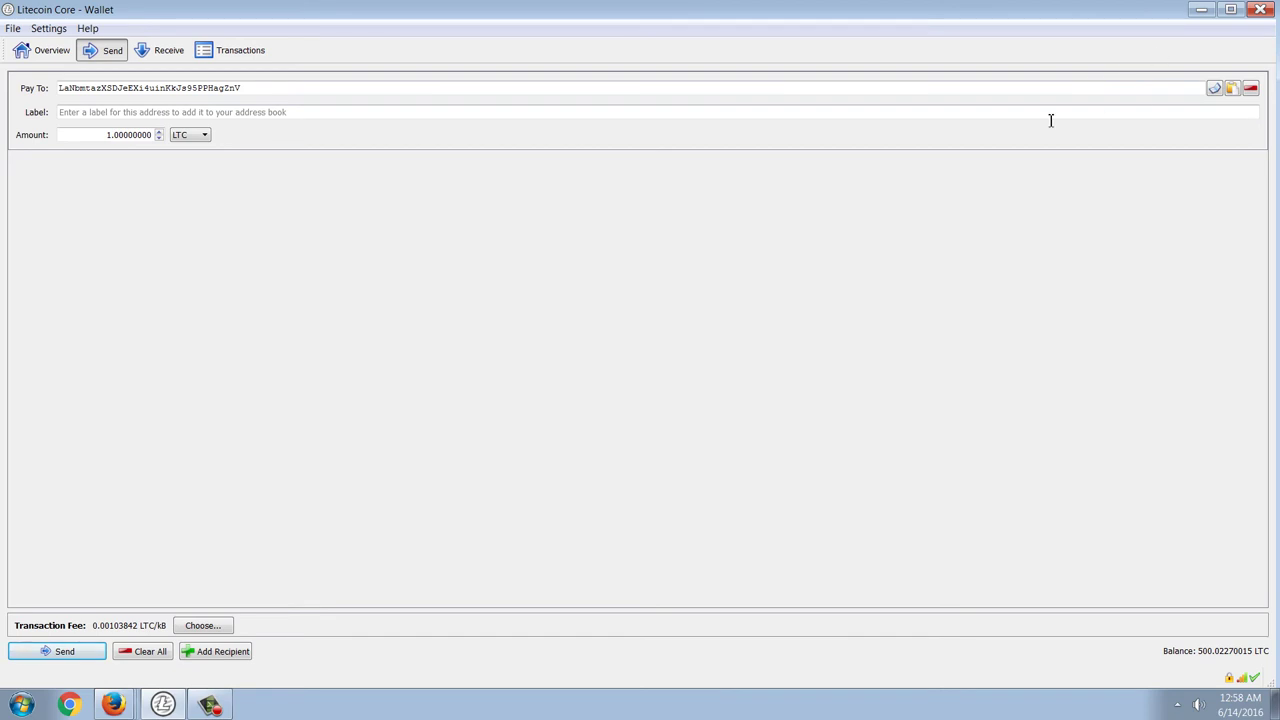
click(1200, 10)
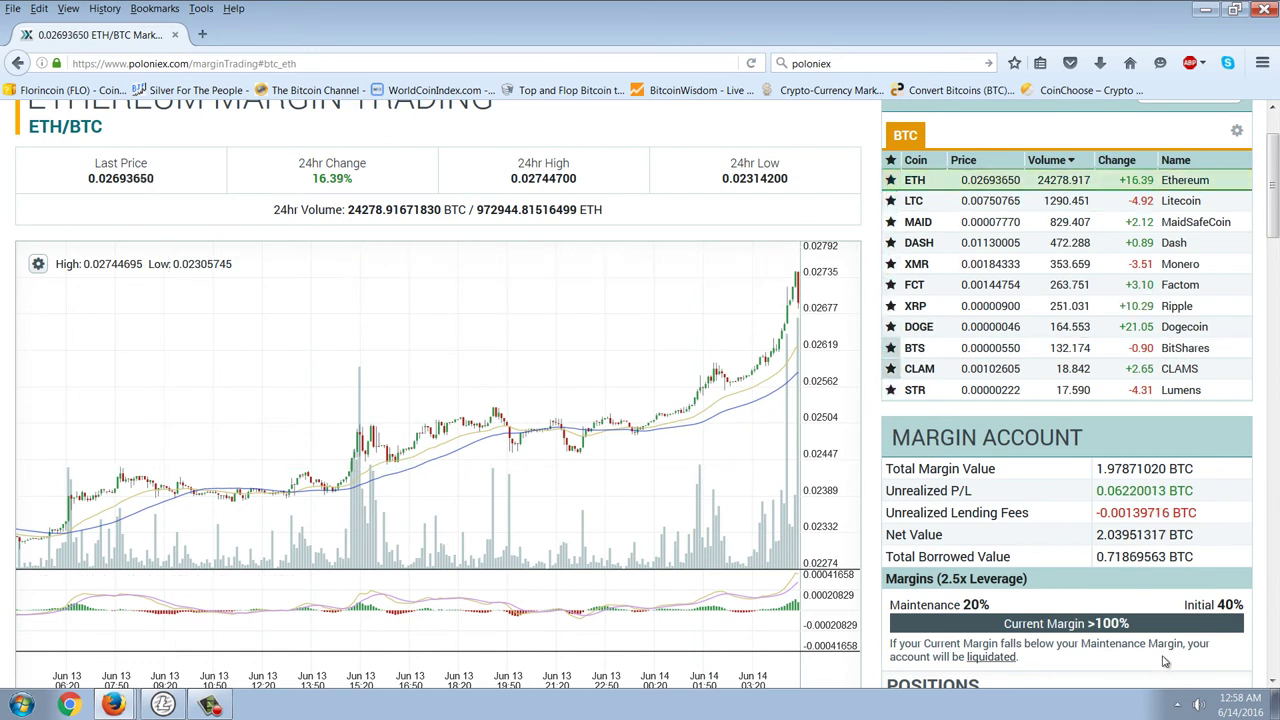
Step: Show the desktop and launch an Agent Ransack search window from the Recycle Bin
click(1274, 704)
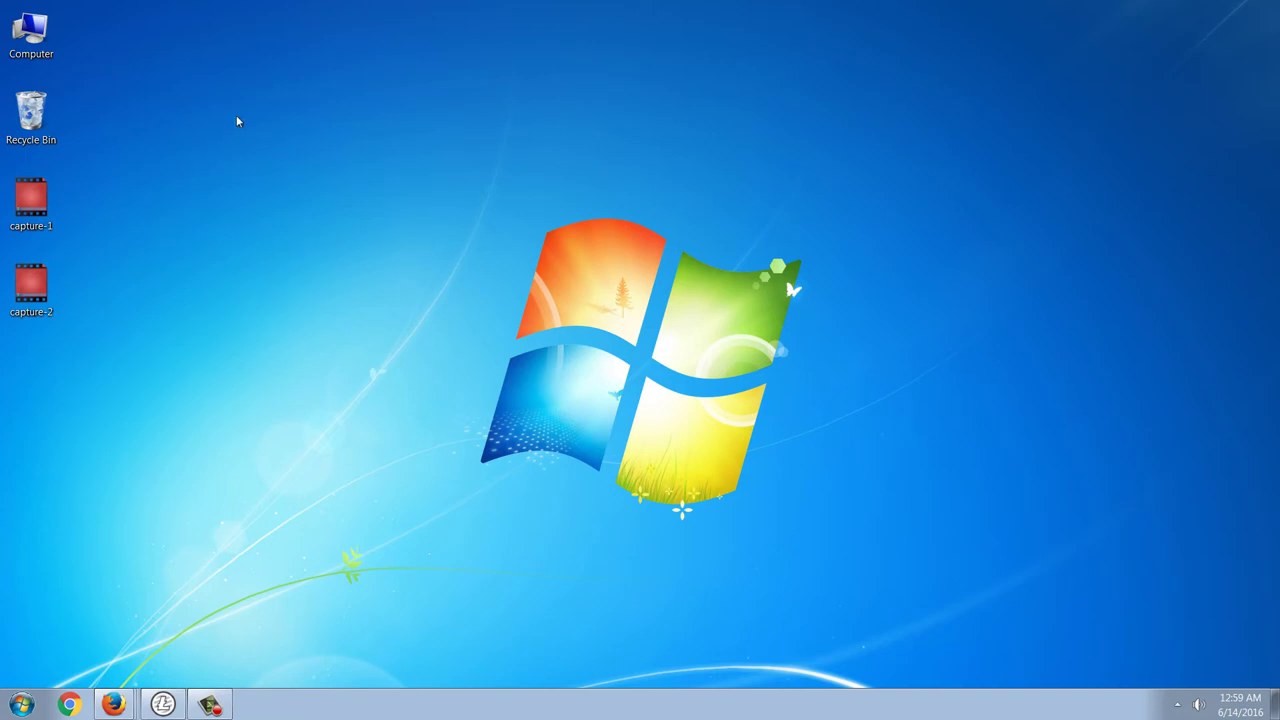
right_click(33, 116)
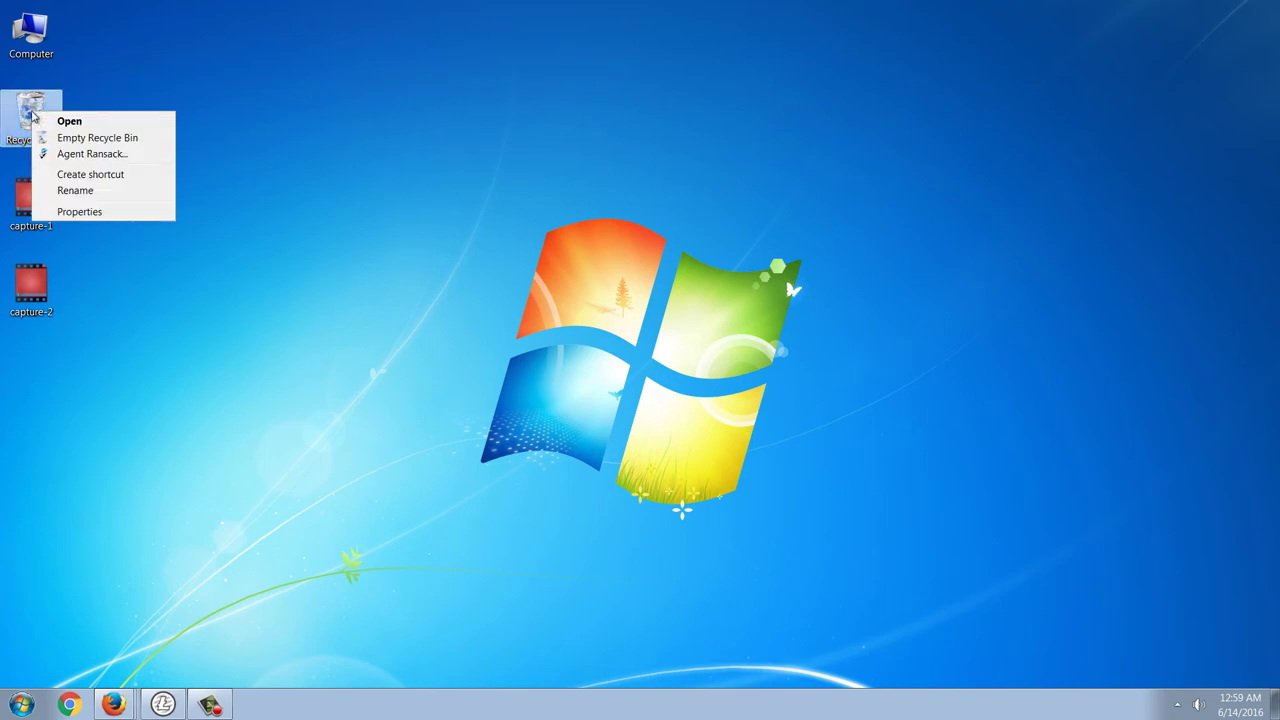
click(110, 155)
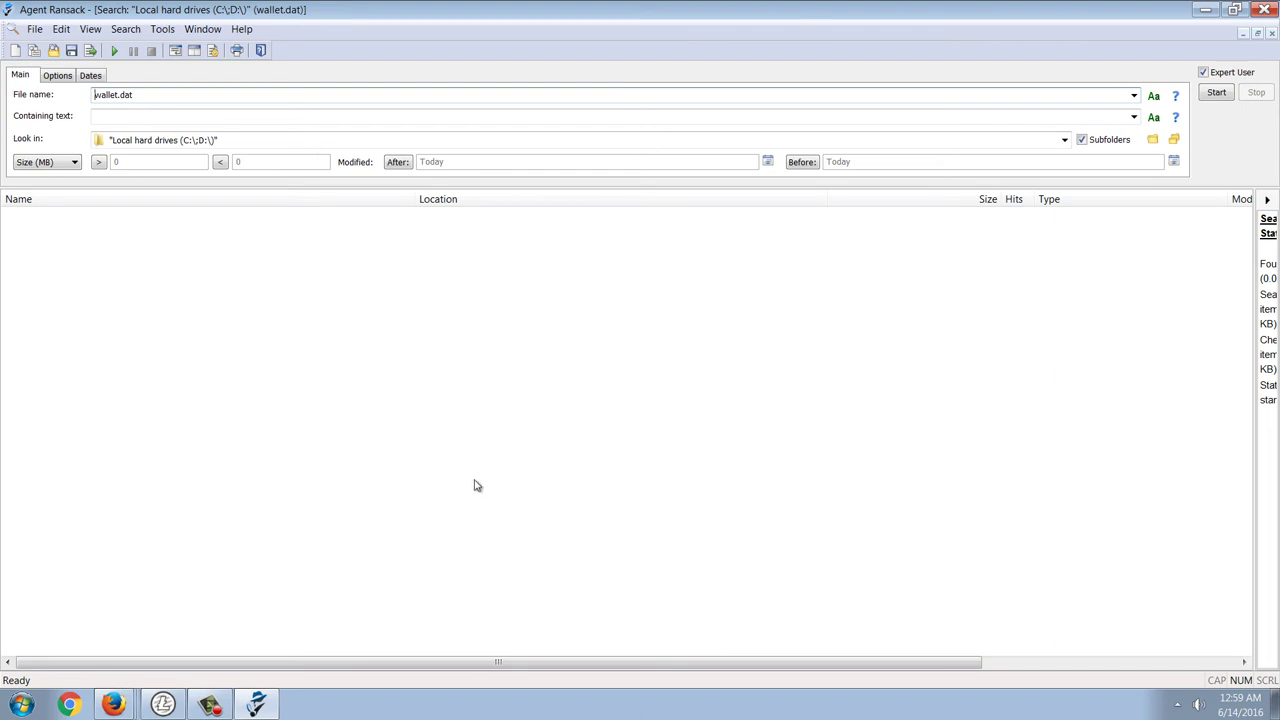
Step: Switch to Litecoin Core and display the wallet's overview of balances and recent transactions
click(162, 705)
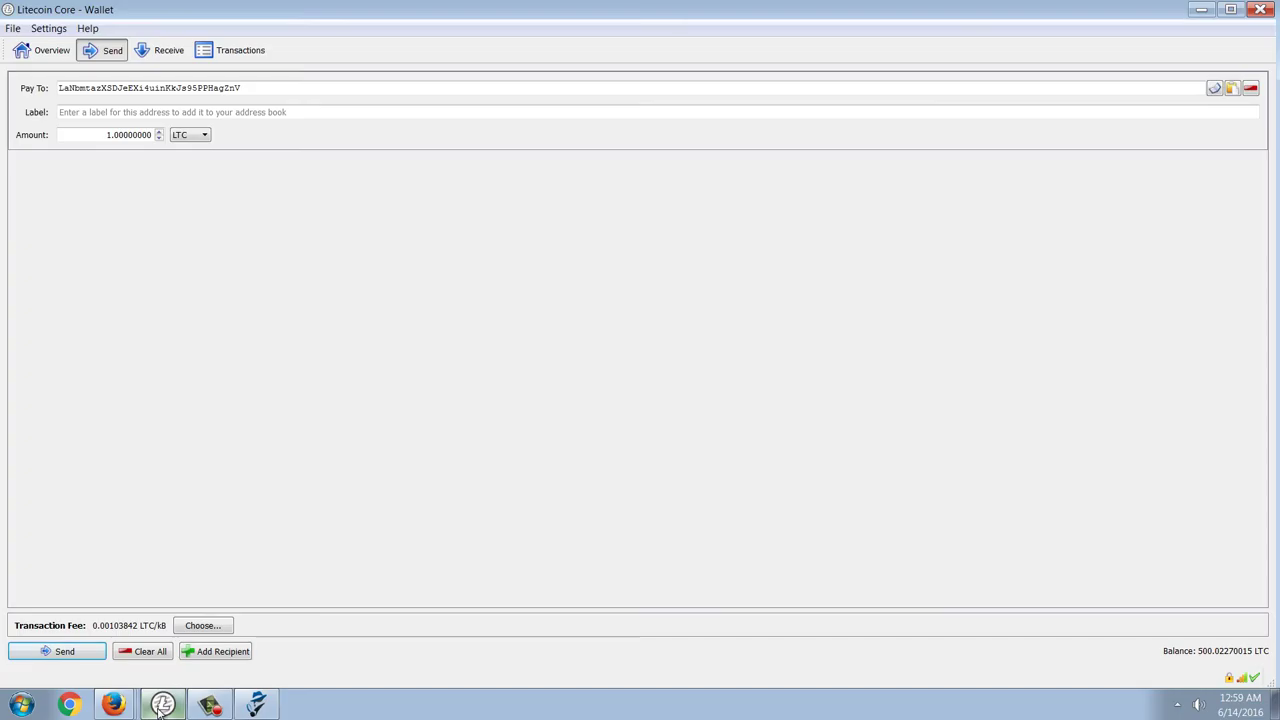
click(44, 52)
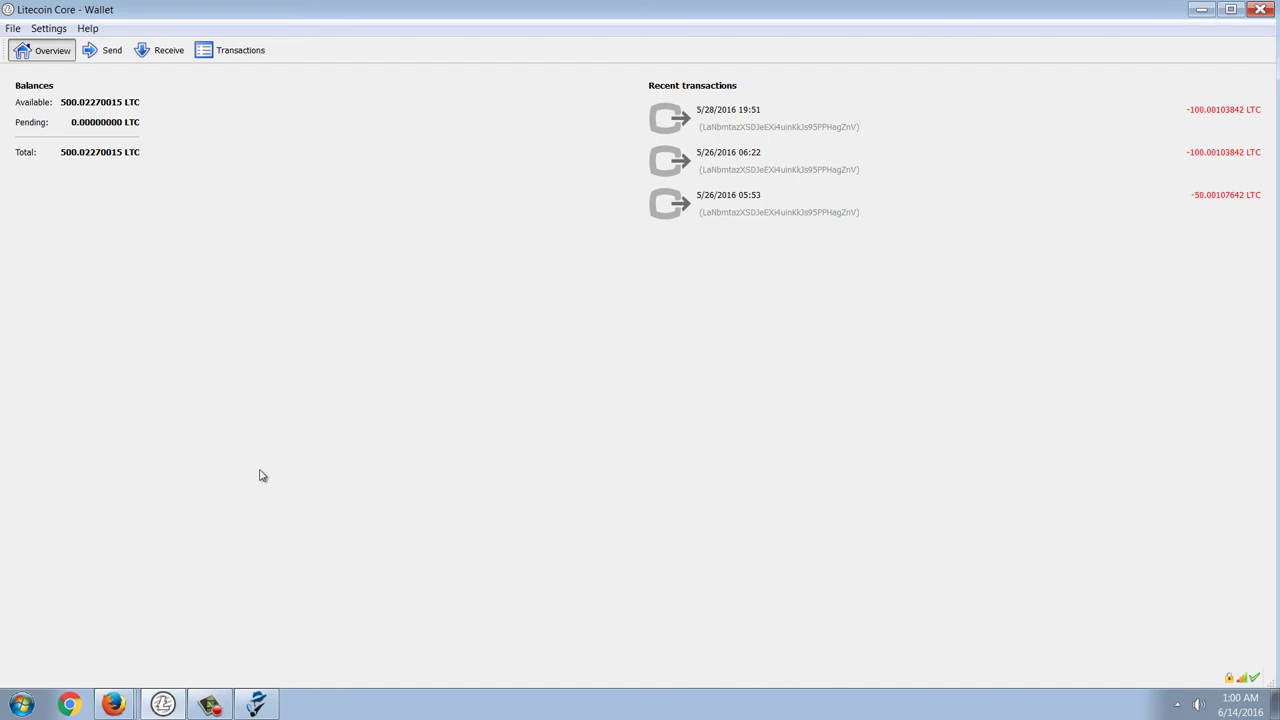
Step: Launch the Philosopherstone-Qt wallet, allow the unverified program to run, and minimize its window
click(20, 703)
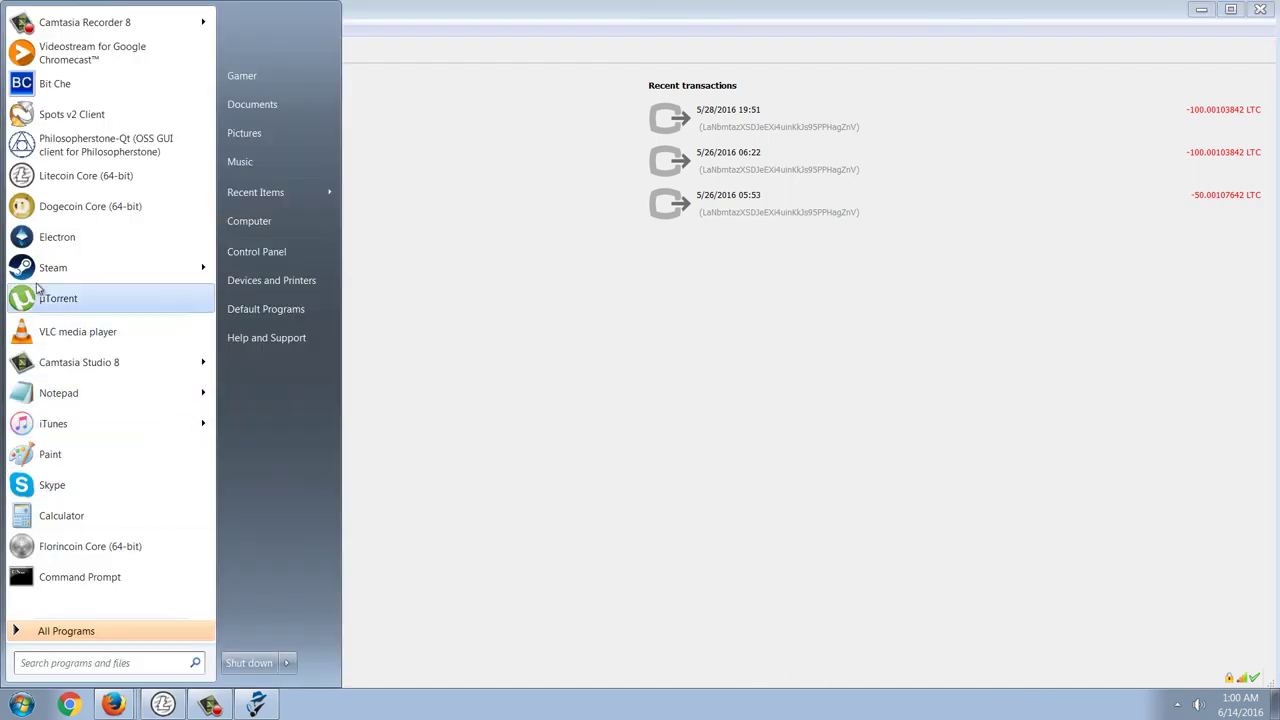
click(92, 150)
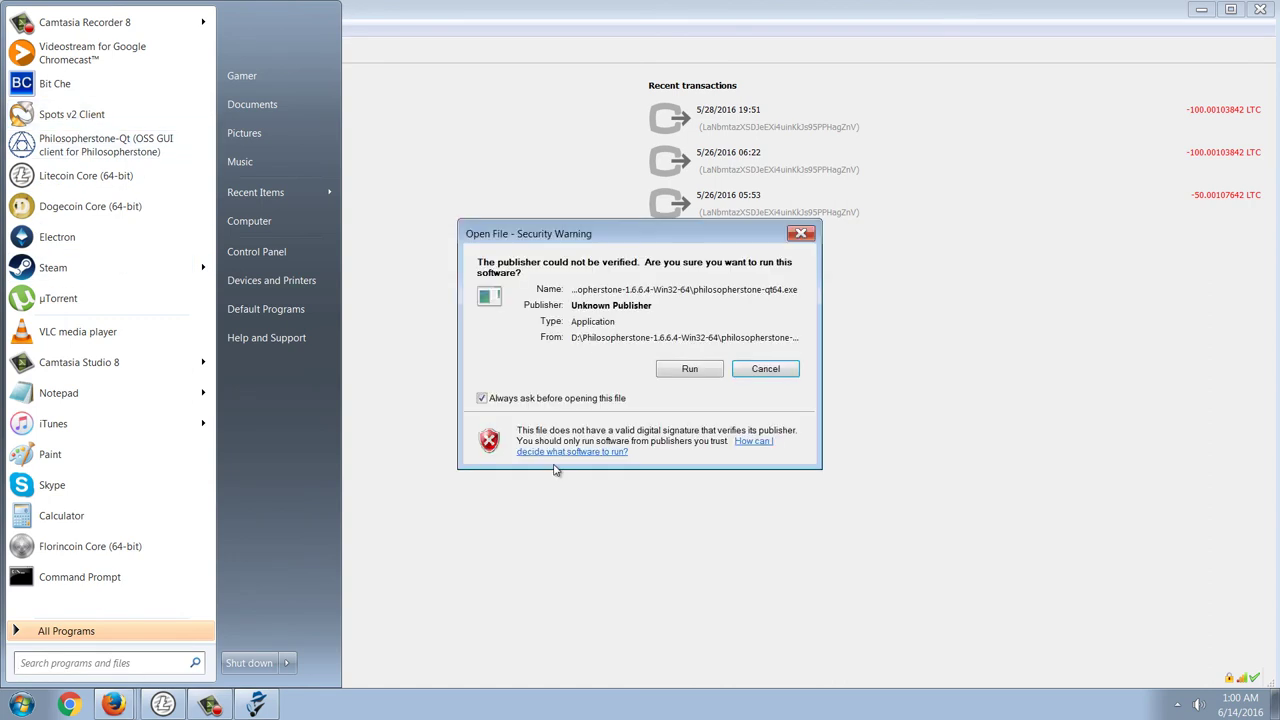
click(690, 369)
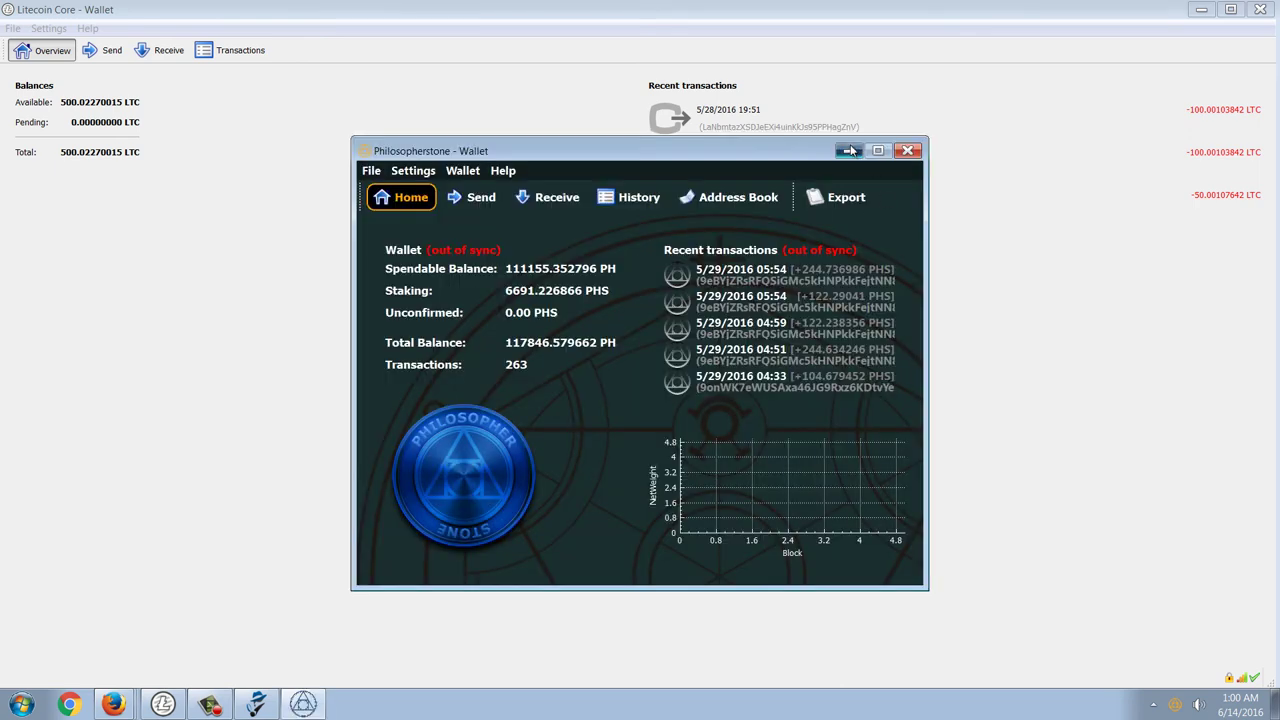
click(849, 150)
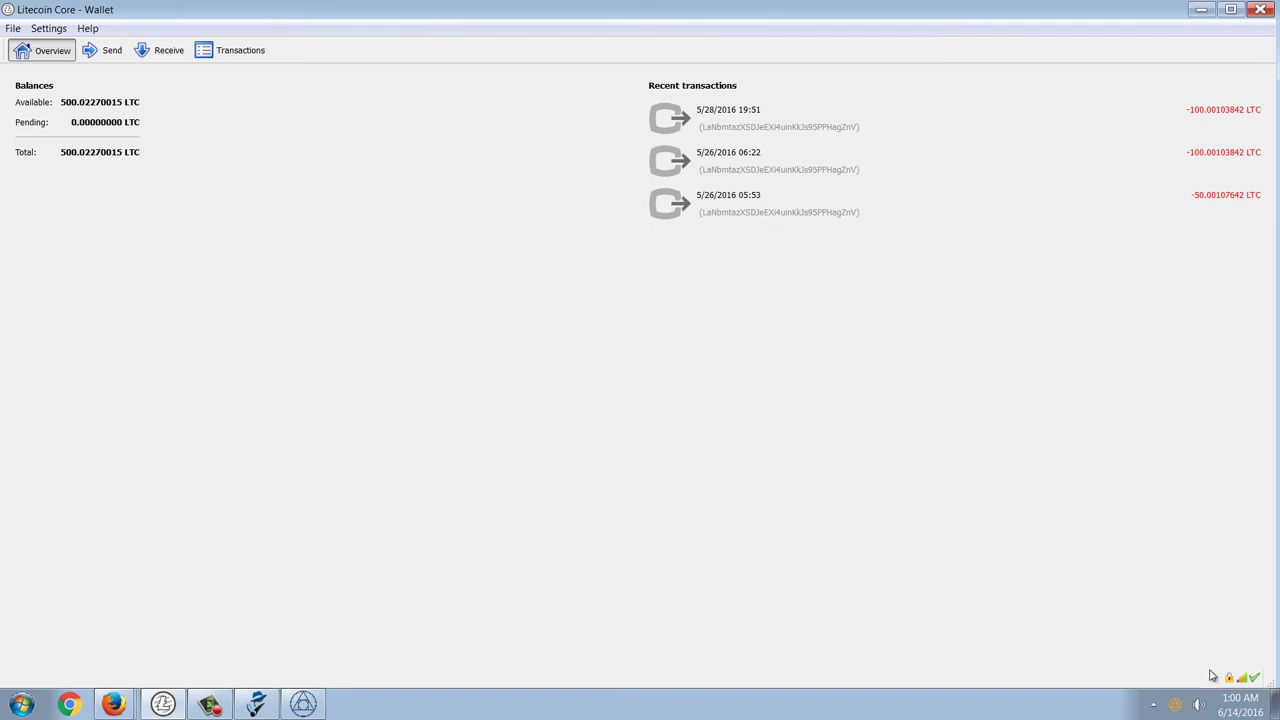
click(1275, 705)
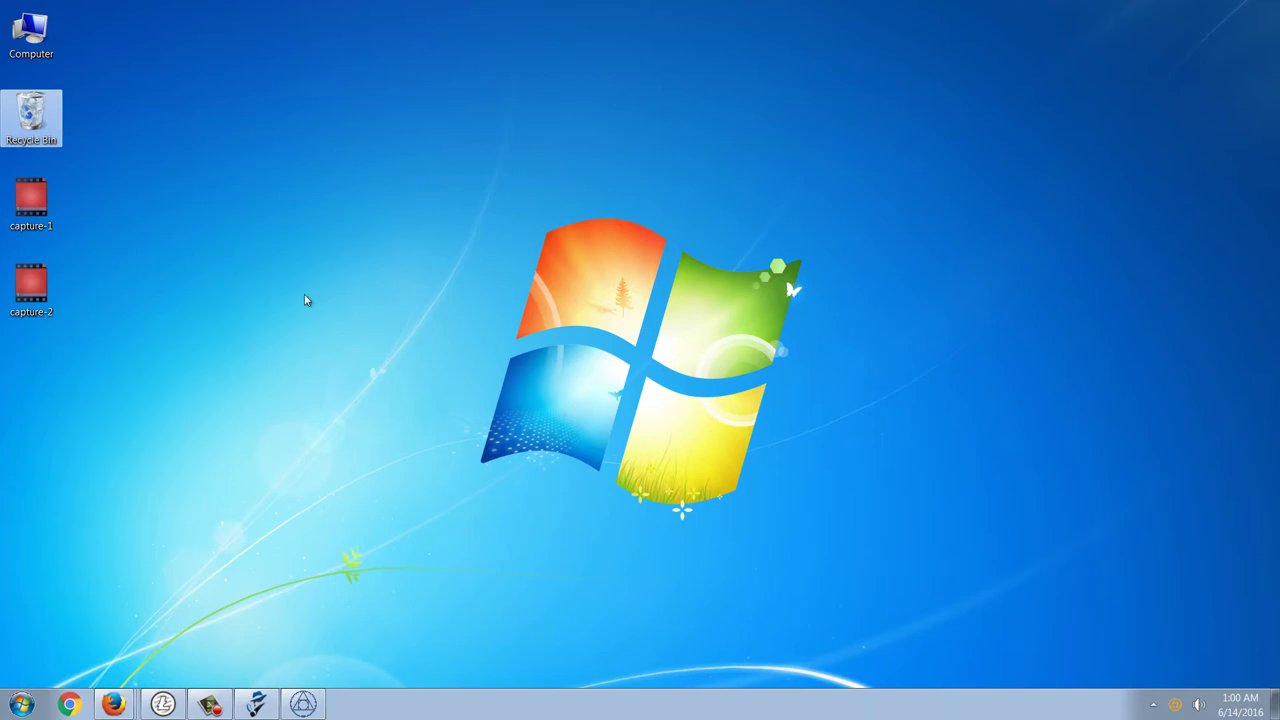
click(152, 706)
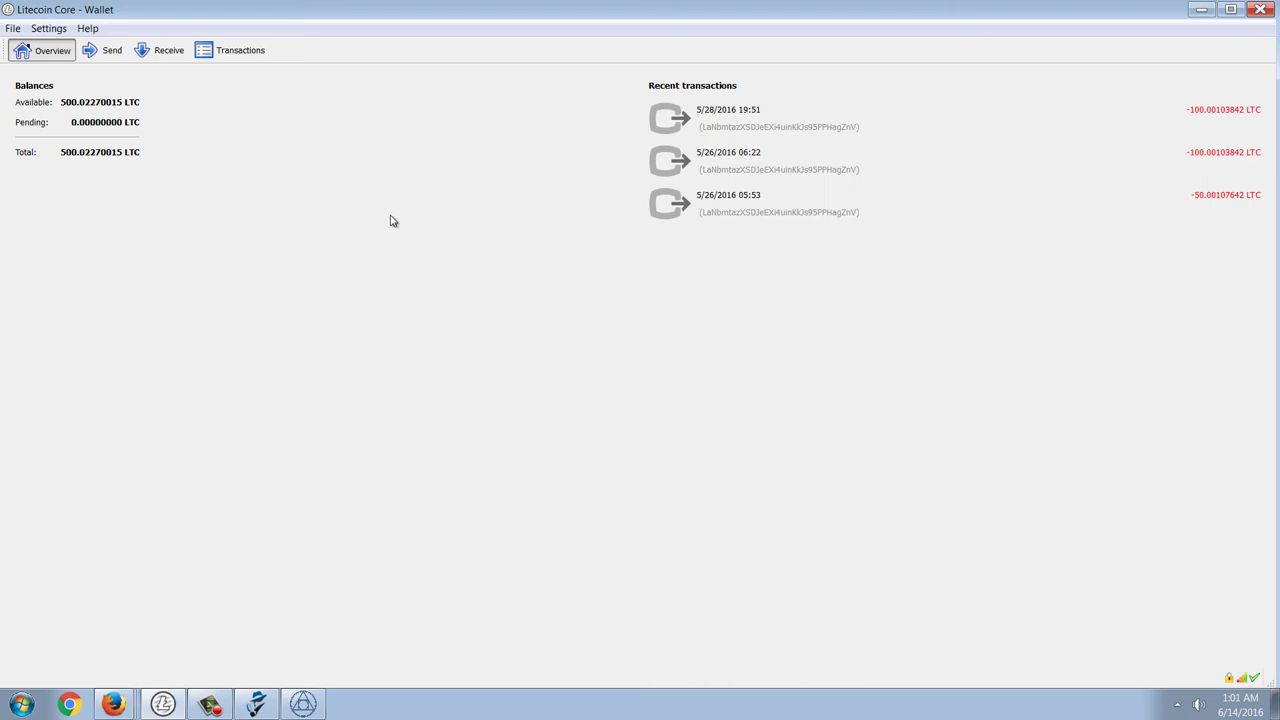
Step: Launch Agent Ransack from the desktop's Recycle Bin and search the local hard drives for wallet.dat
click(1275, 710)
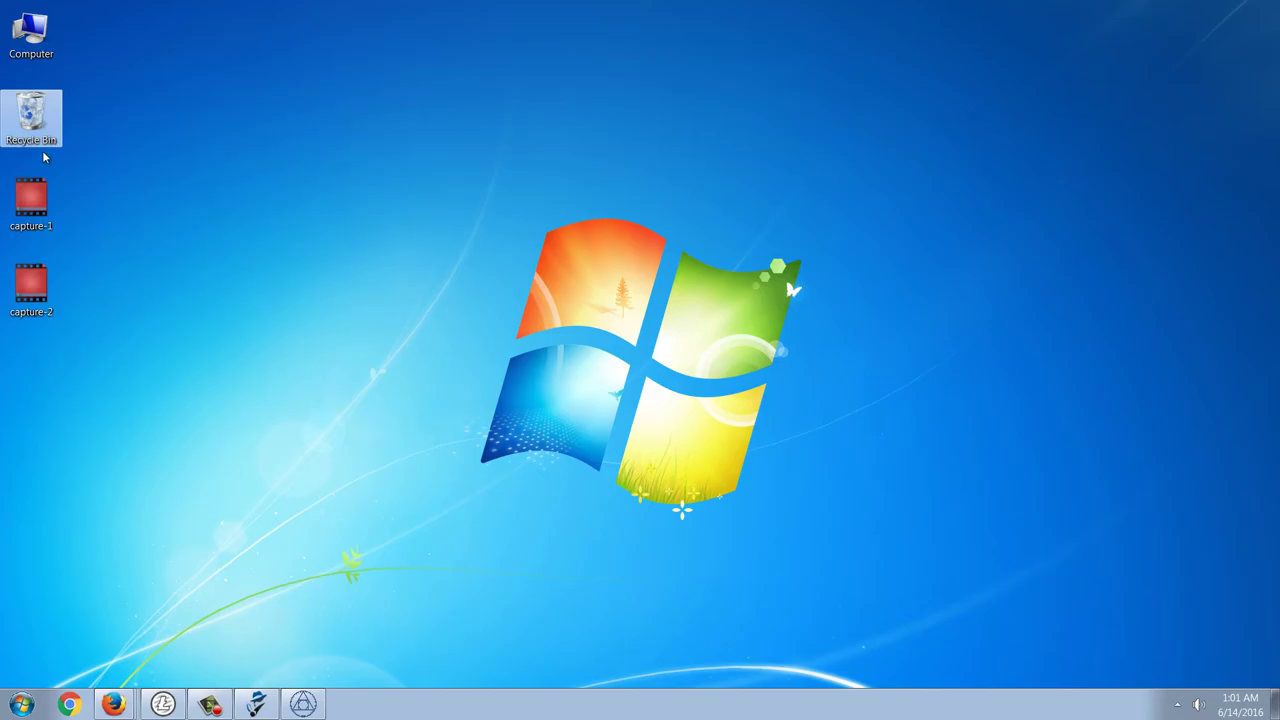
right_click(33, 105)
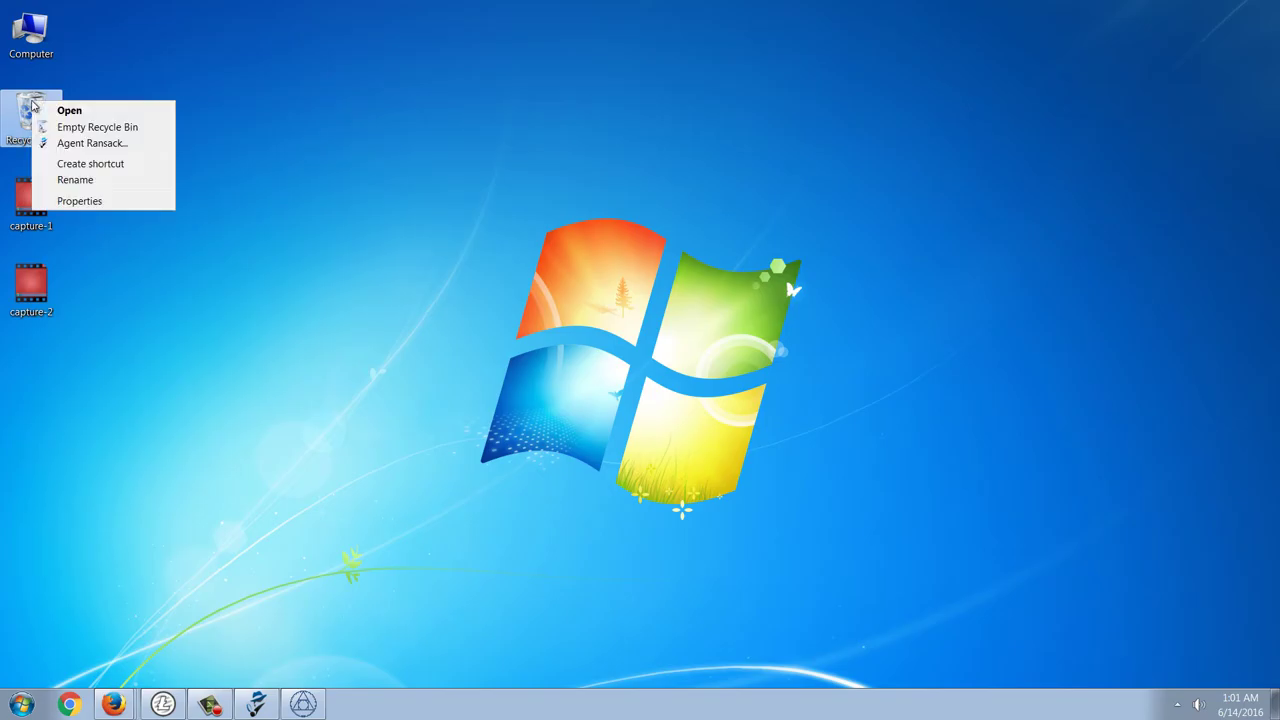
click(100, 146)
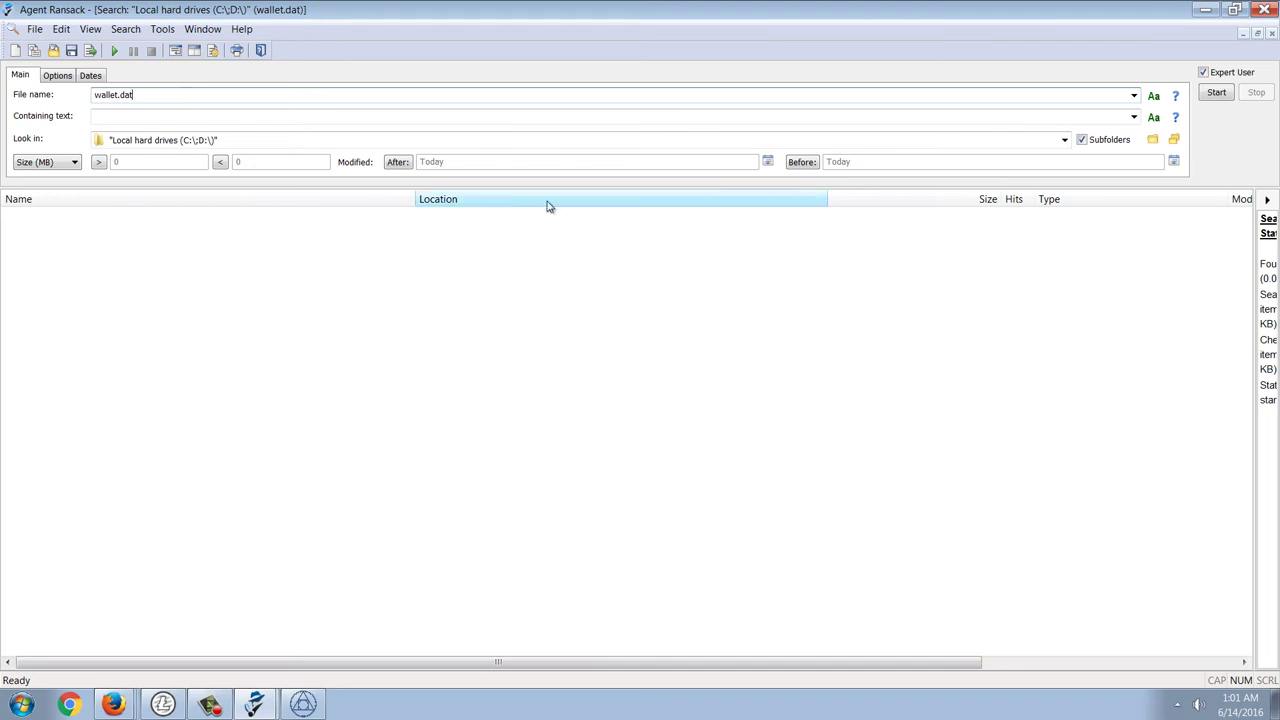
click(1226, 93)
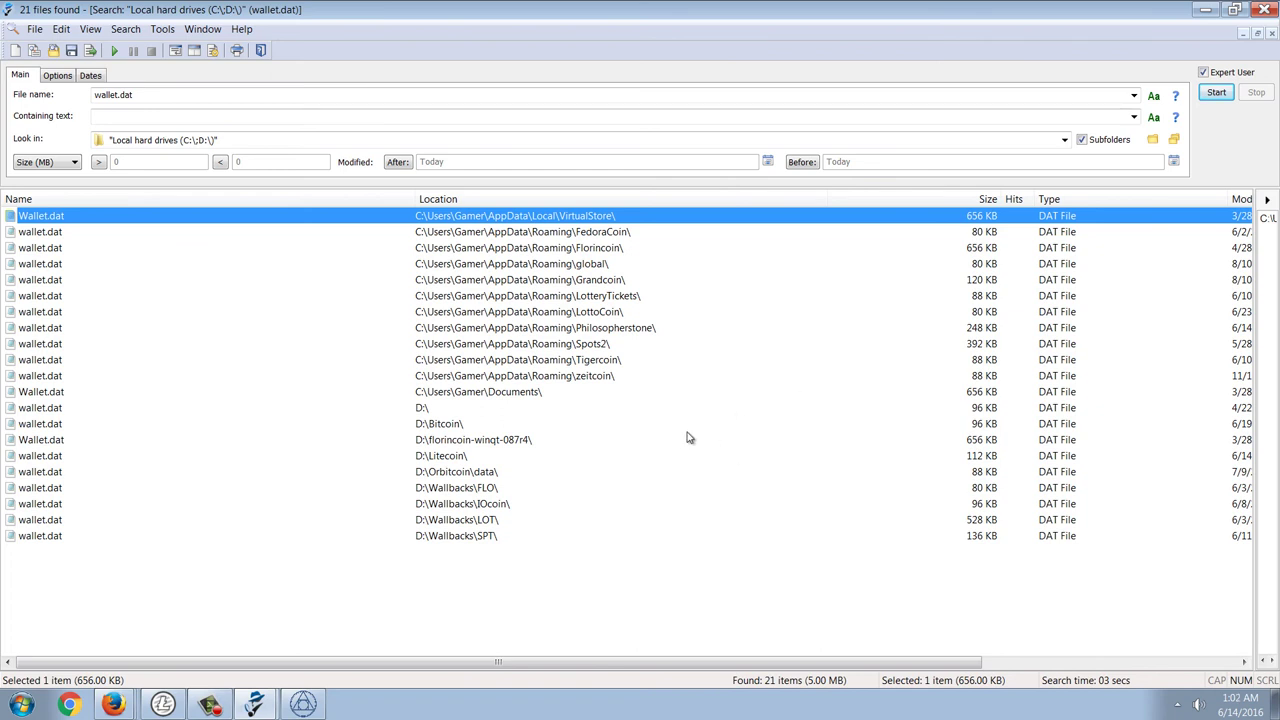
Step: Copy the wallet.dat file located in D:\Litecoin\ and paste it onto the desktop
click(437, 459)
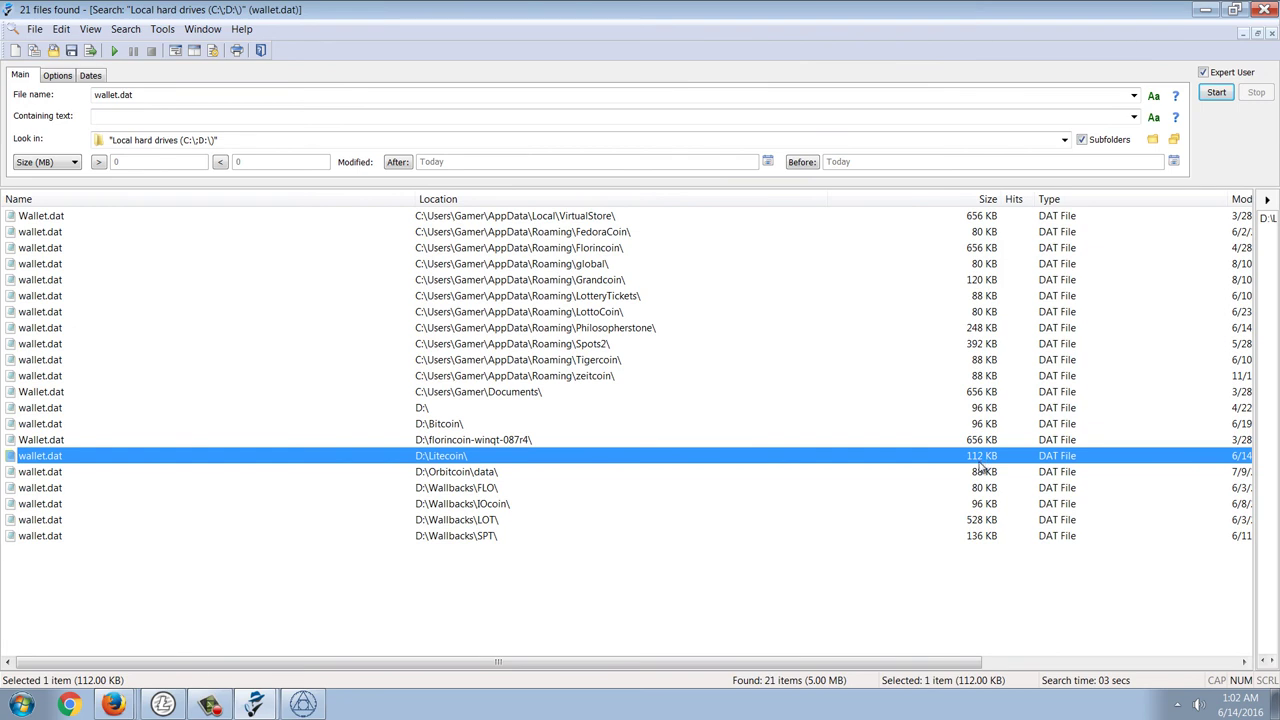
right_click(115, 459)
click(172, 373)
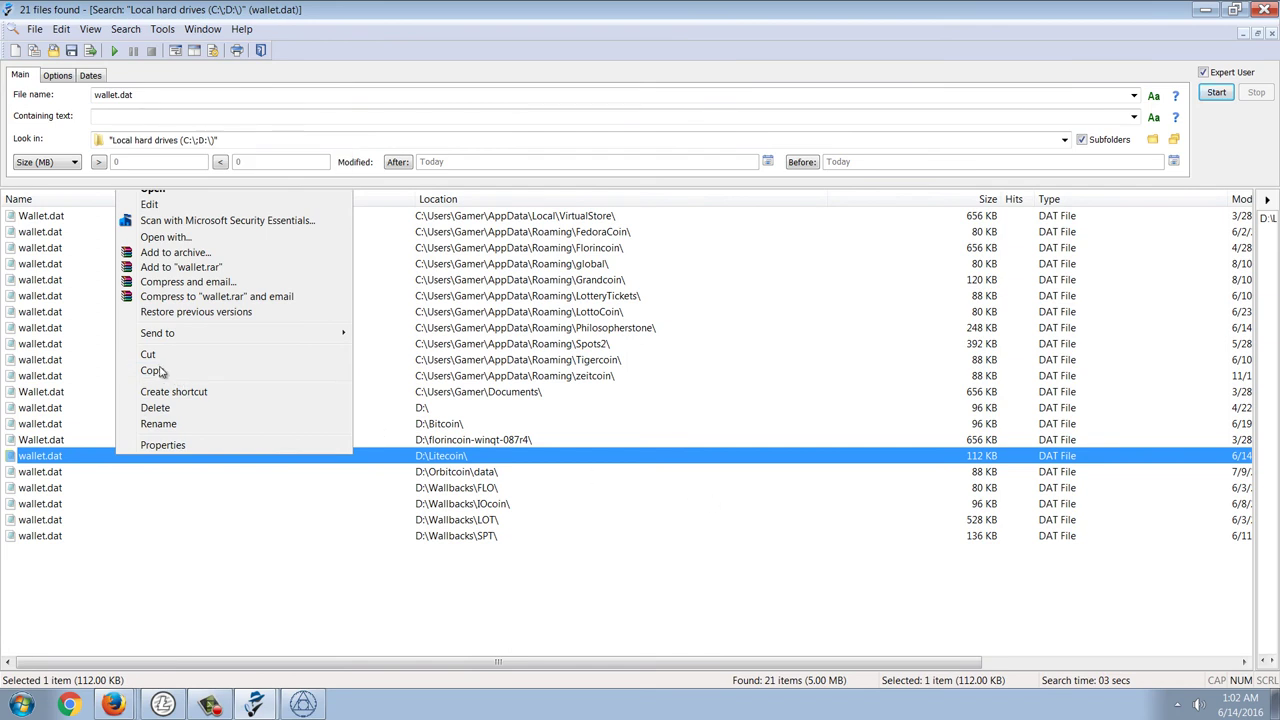
click(160, 375)
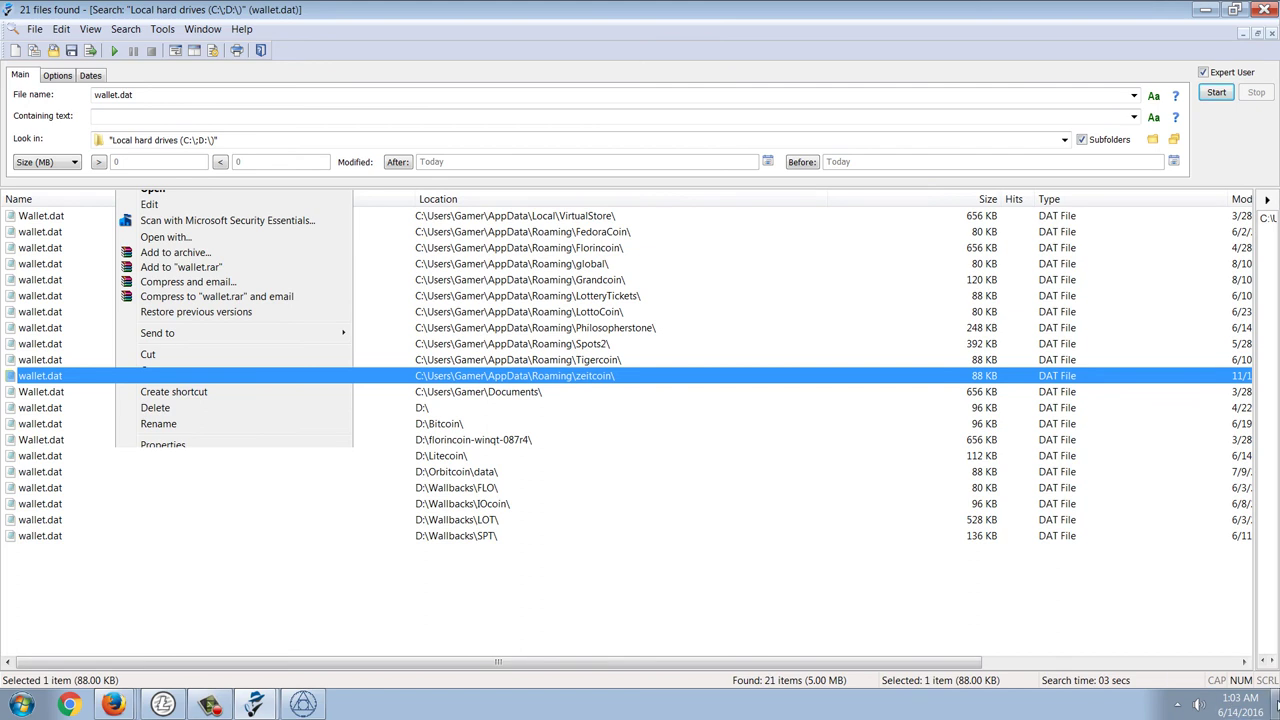
click(1266, 706)
right_click(405, 370)
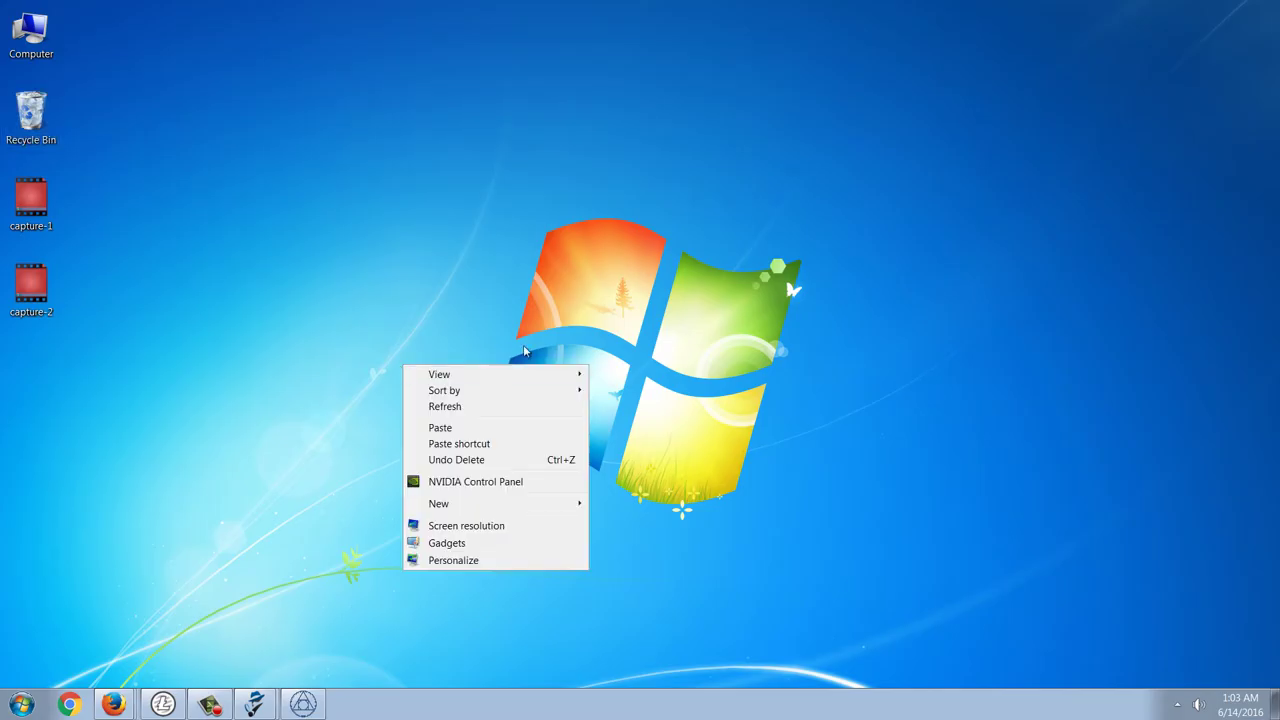
click(484, 427)
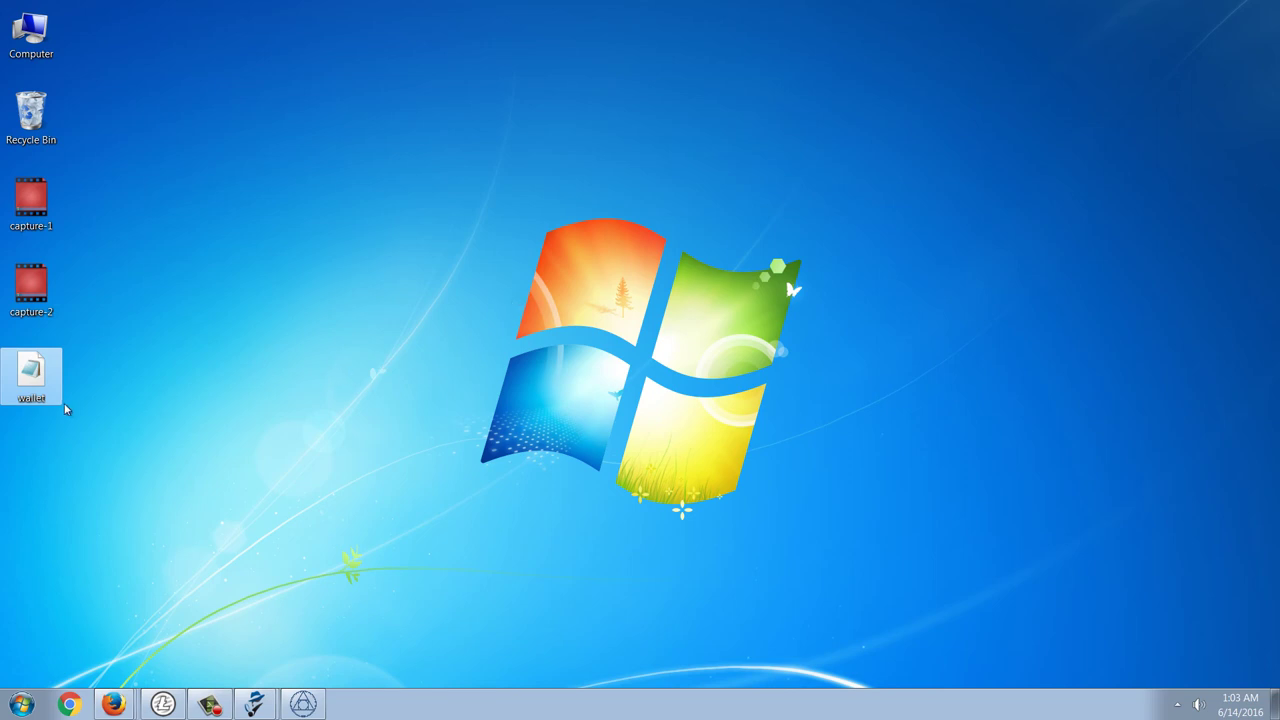
Step: Examine the archive options and password settings for the desktop wallet file without creating the archive
right_click(25, 369)
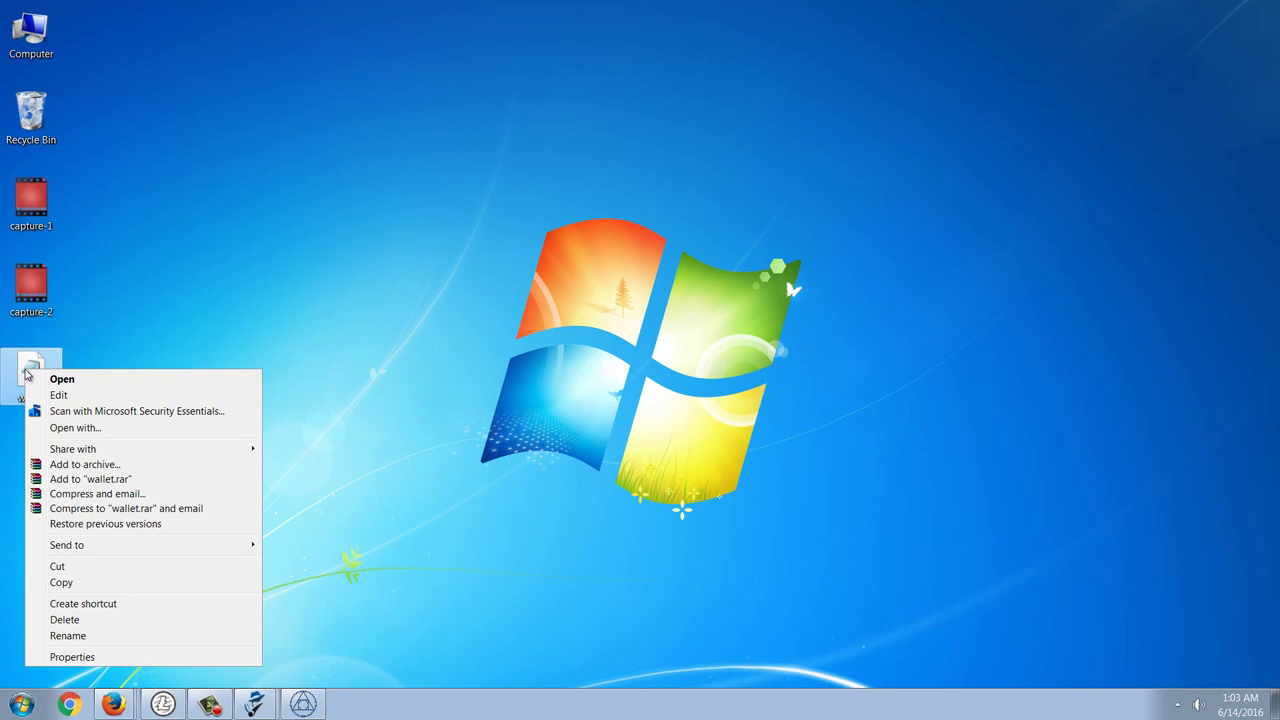
click(84, 466)
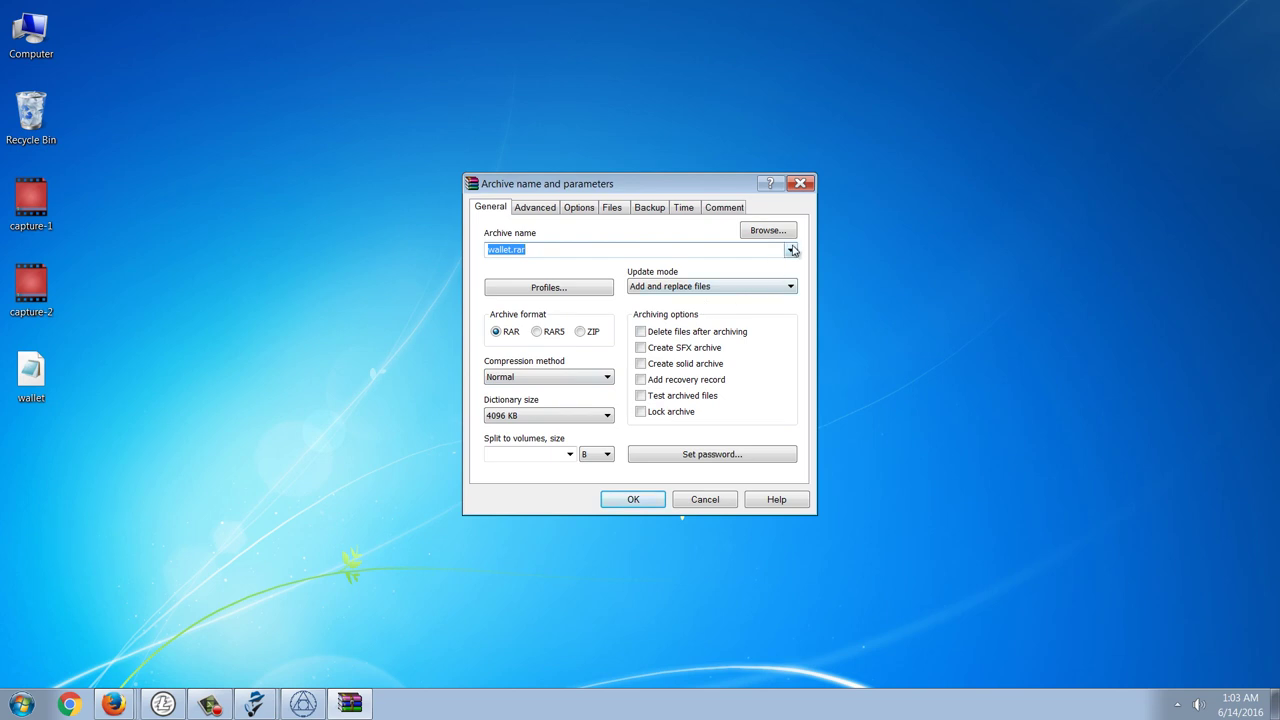
click(701, 454)
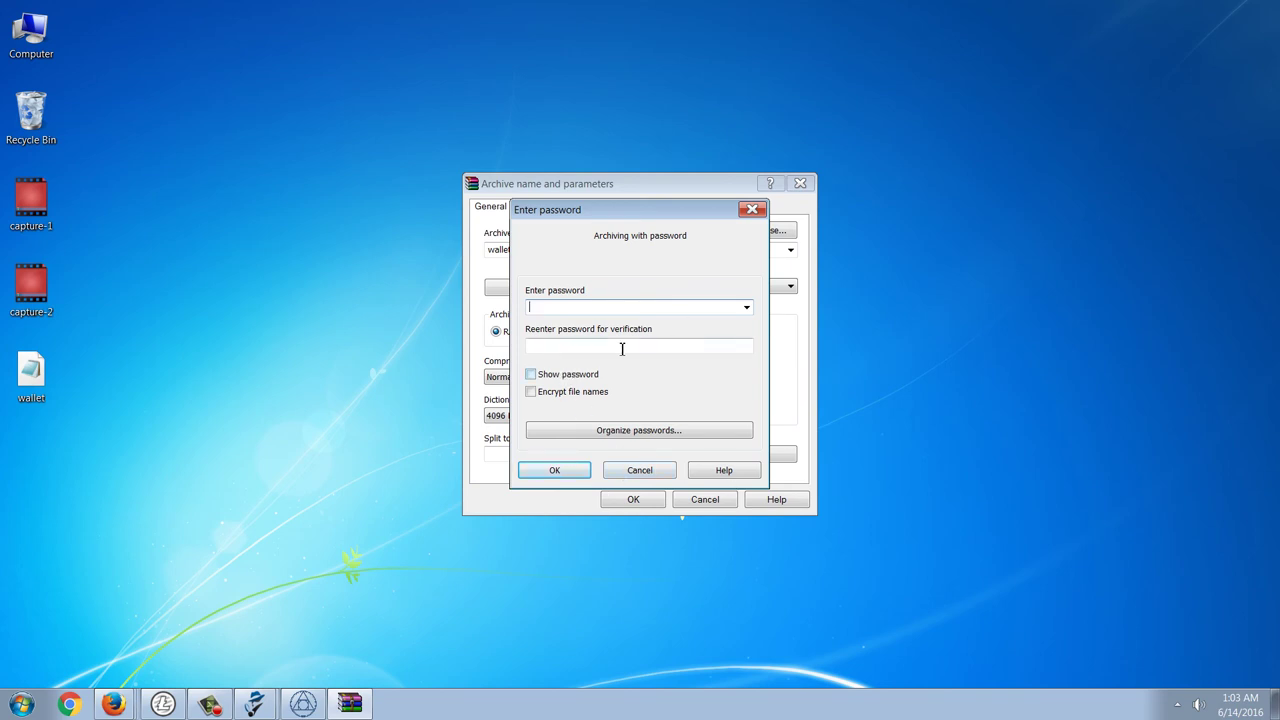
click(651, 471)
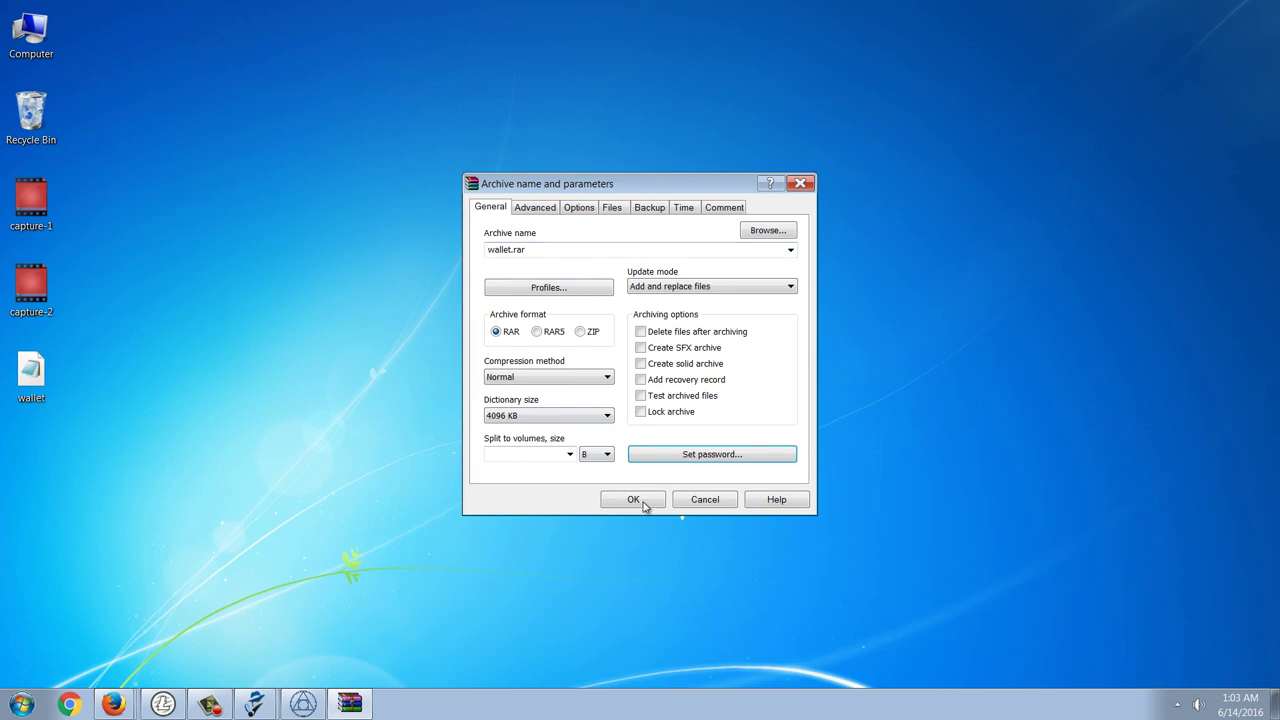
click(698, 502)
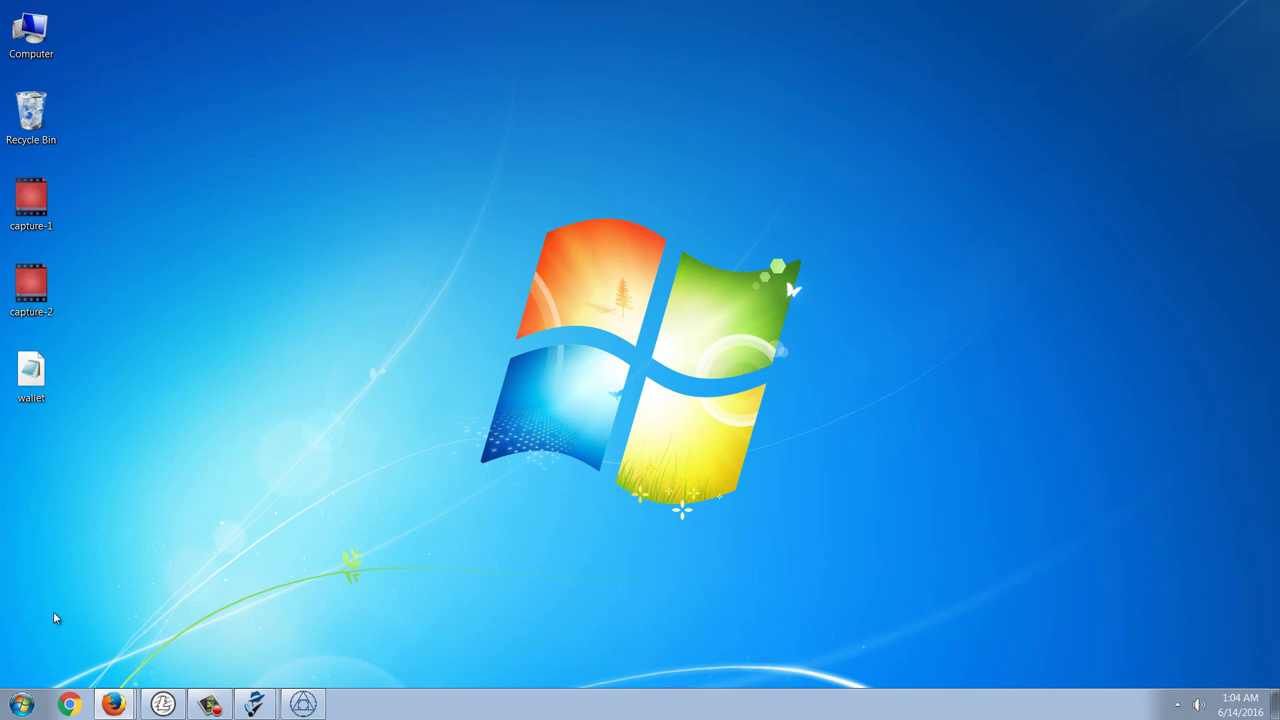
click(183, 710)
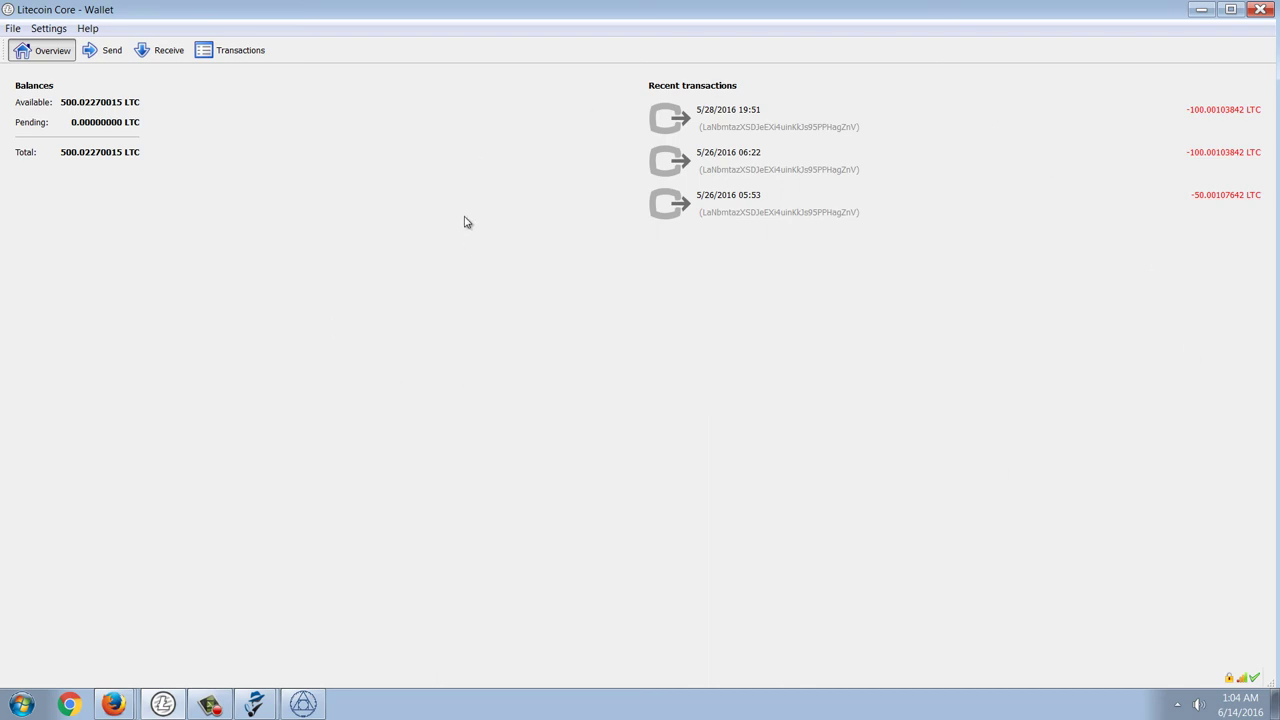
click(1203, 12)
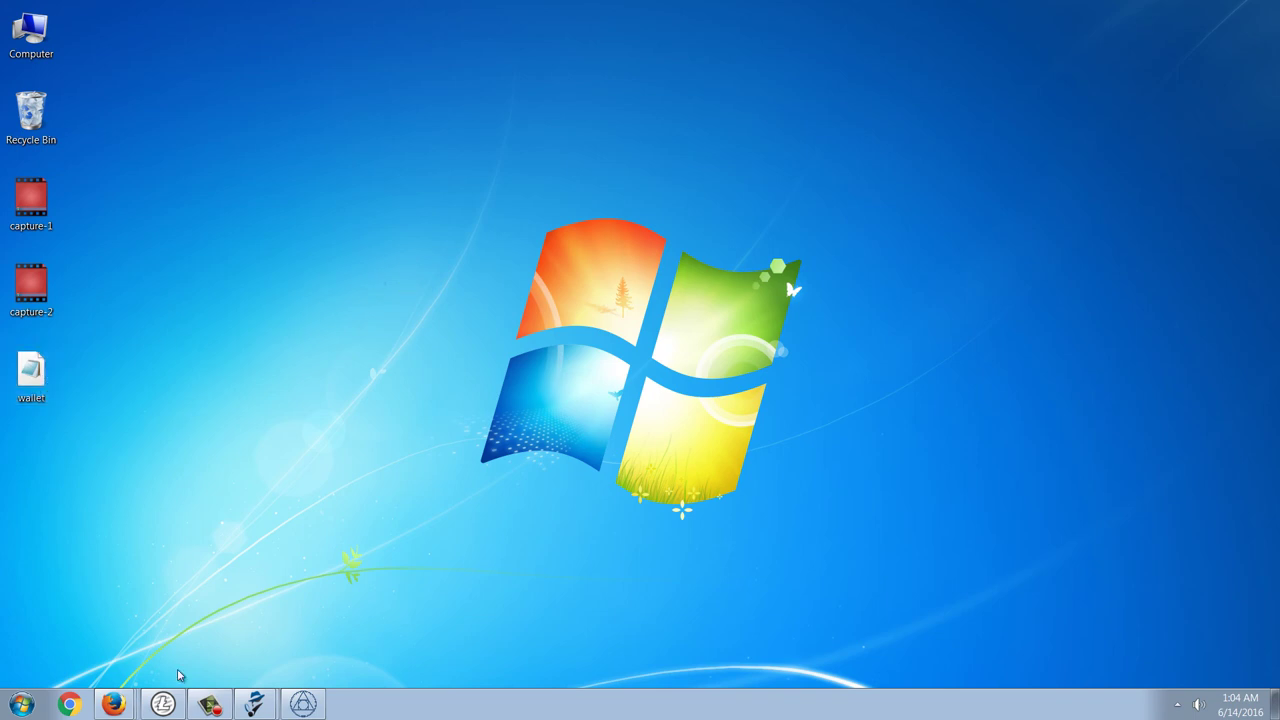
click(160, 706)
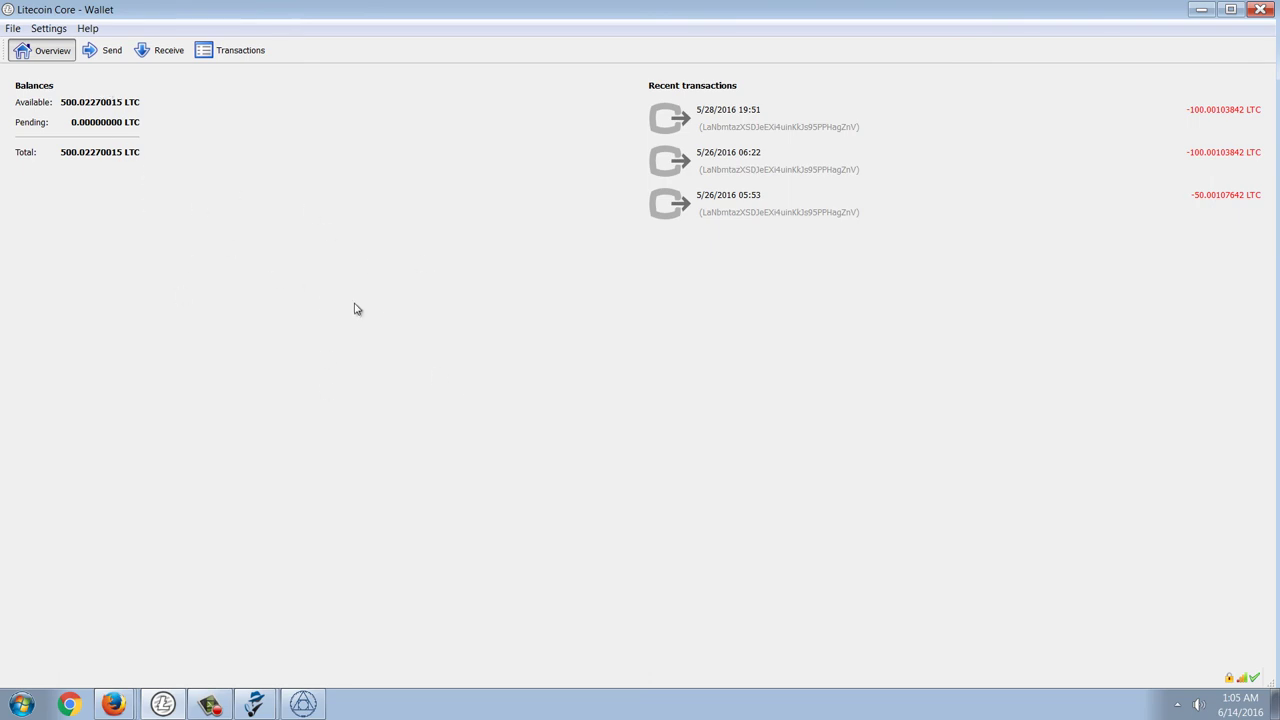
click(1200, 10)
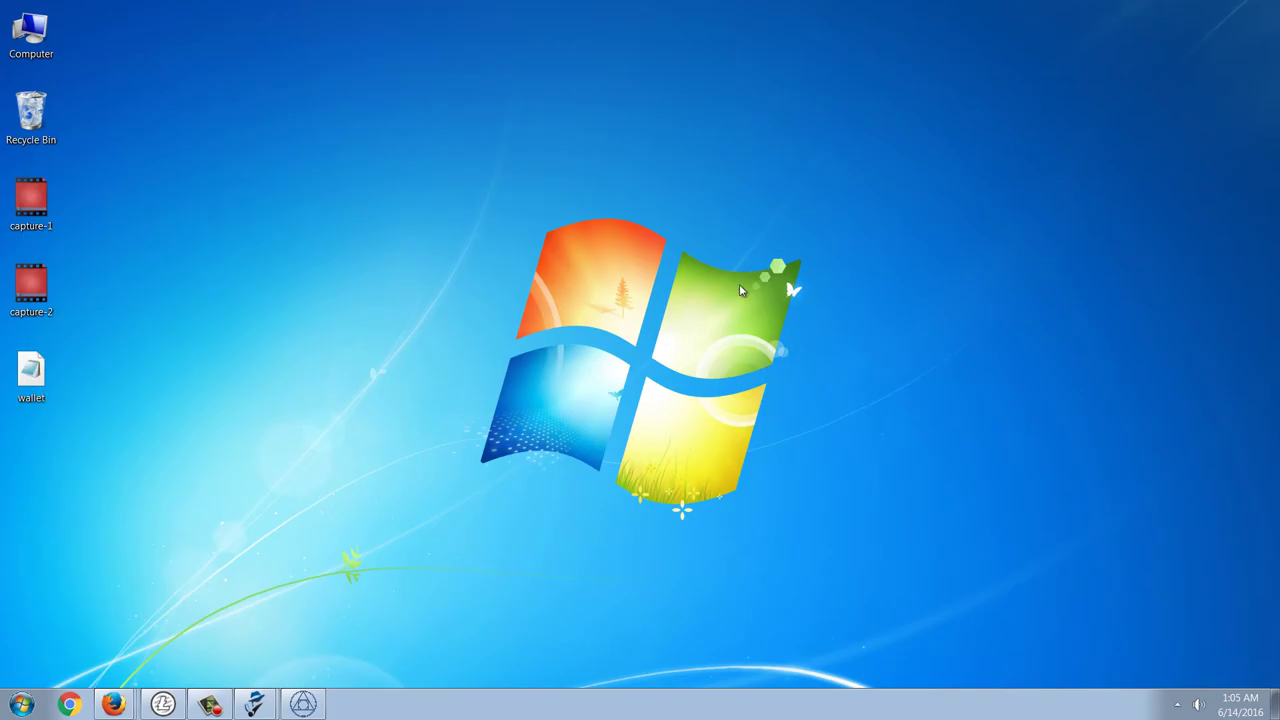
click(163, 706)
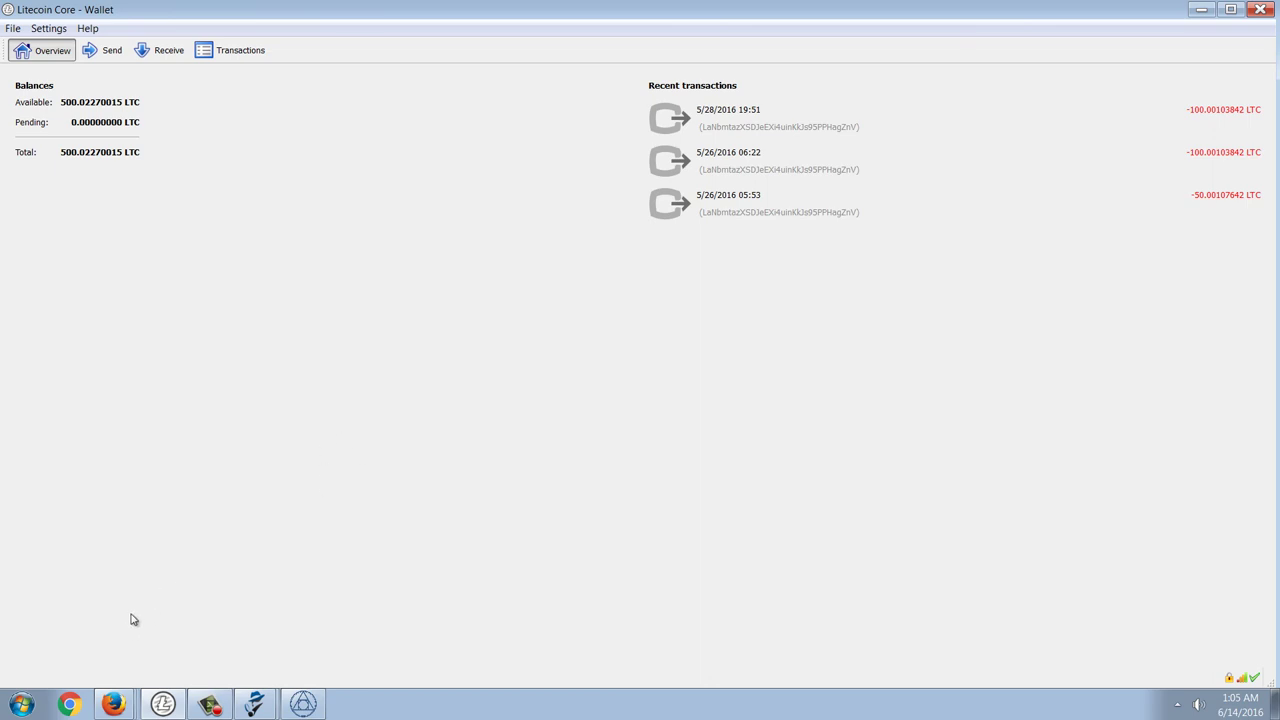
Step: Switch to Firefox and set the zoom of the Poloniex ETH/BTC chart to 6h
click(110, 705)
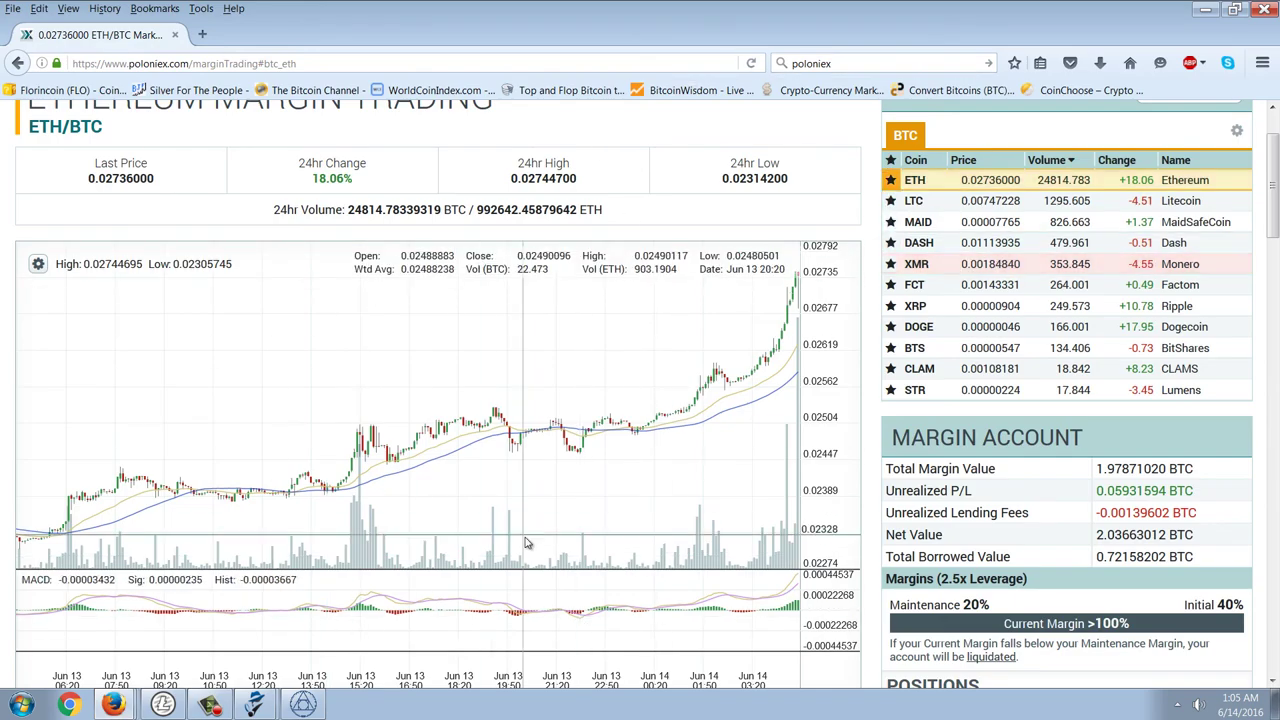
scroll(543, 540, down, 5)
click(158, 490)
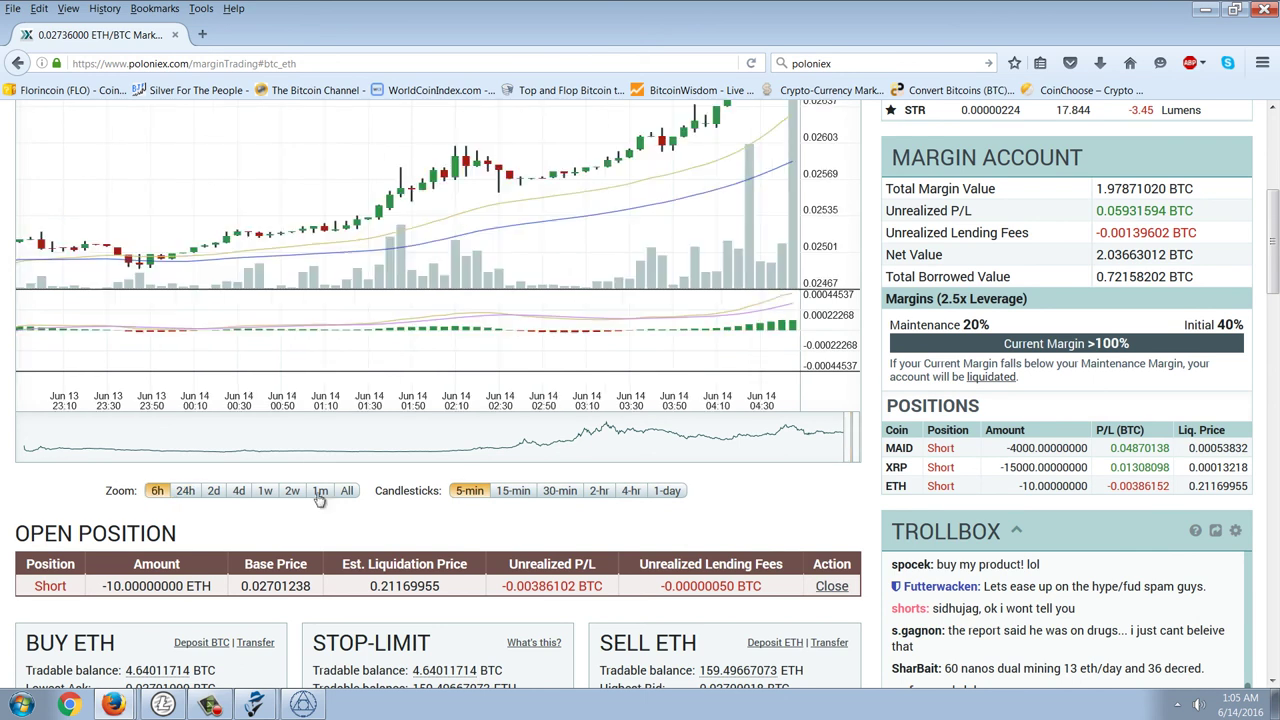
scroll(612, 507, up, 7)
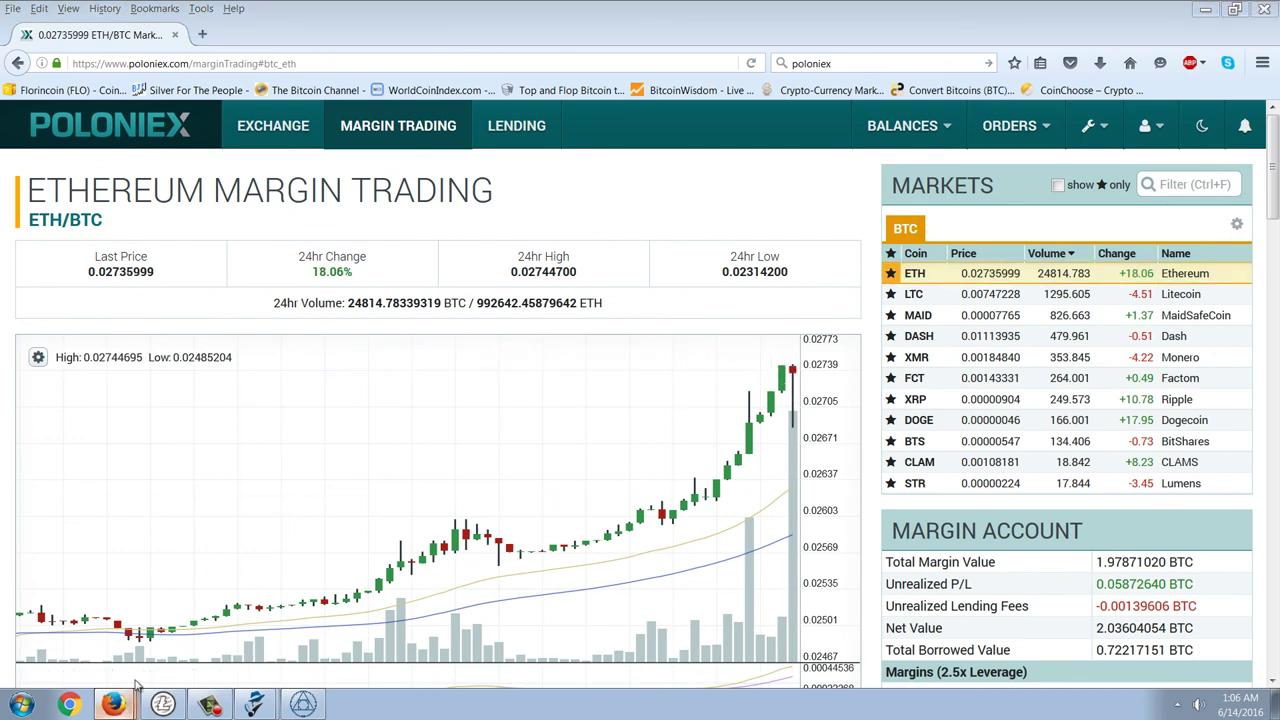
Step: Switch to the Firefox window showing WorldCoinIndex and sort the coin table by market cap from highest to lowest, reviewing the leading coins
key(alt+Tab)
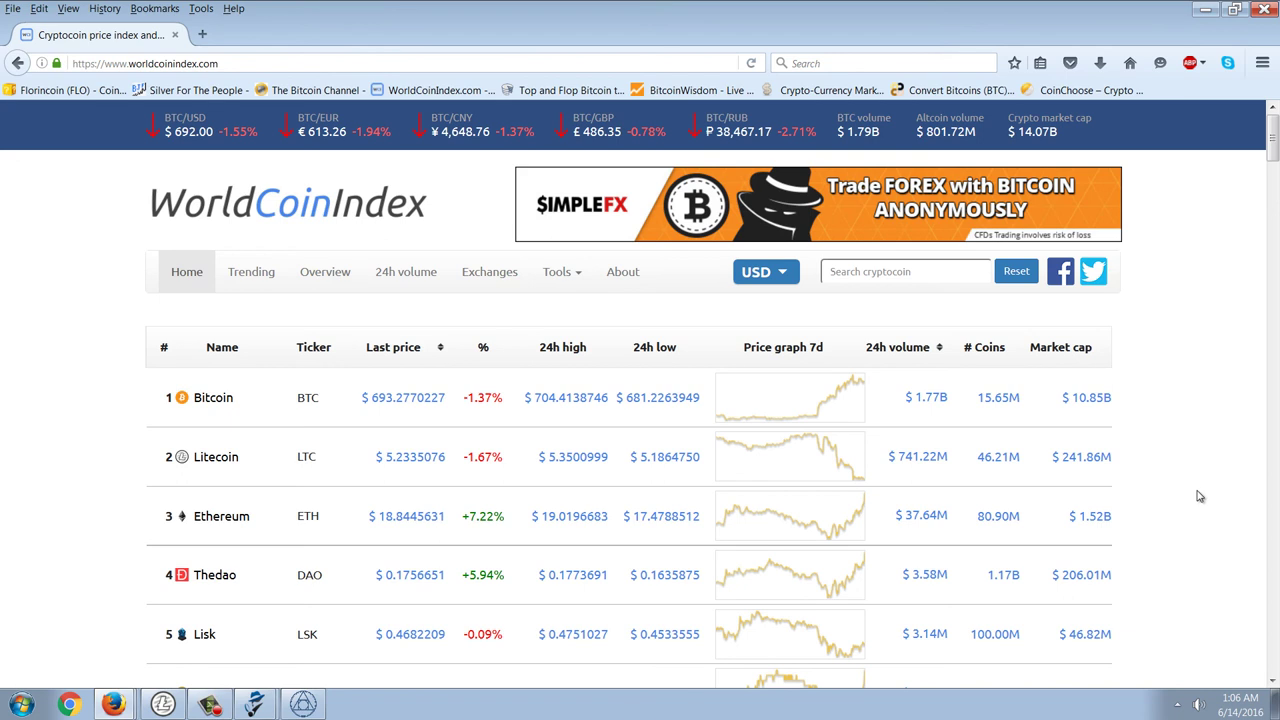
scroll(1200, 497, down, 3)
scroll(1200, 497, up, 3)
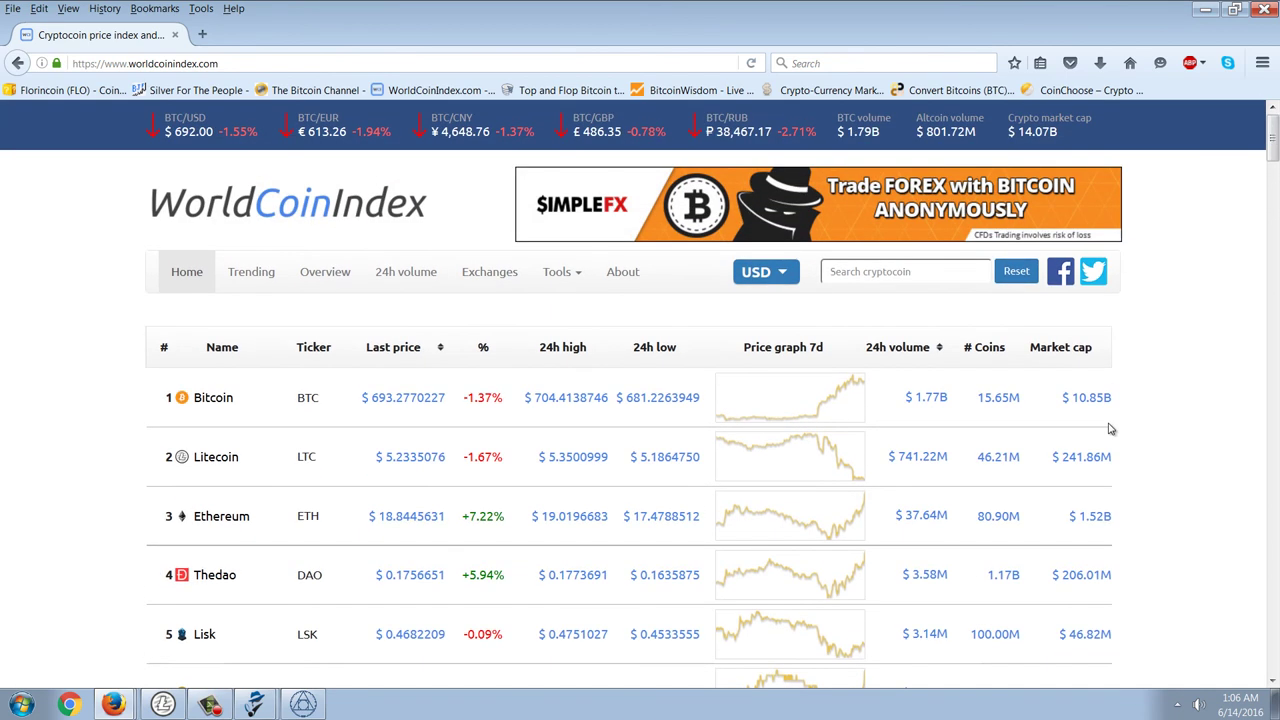
click(1105, 349)
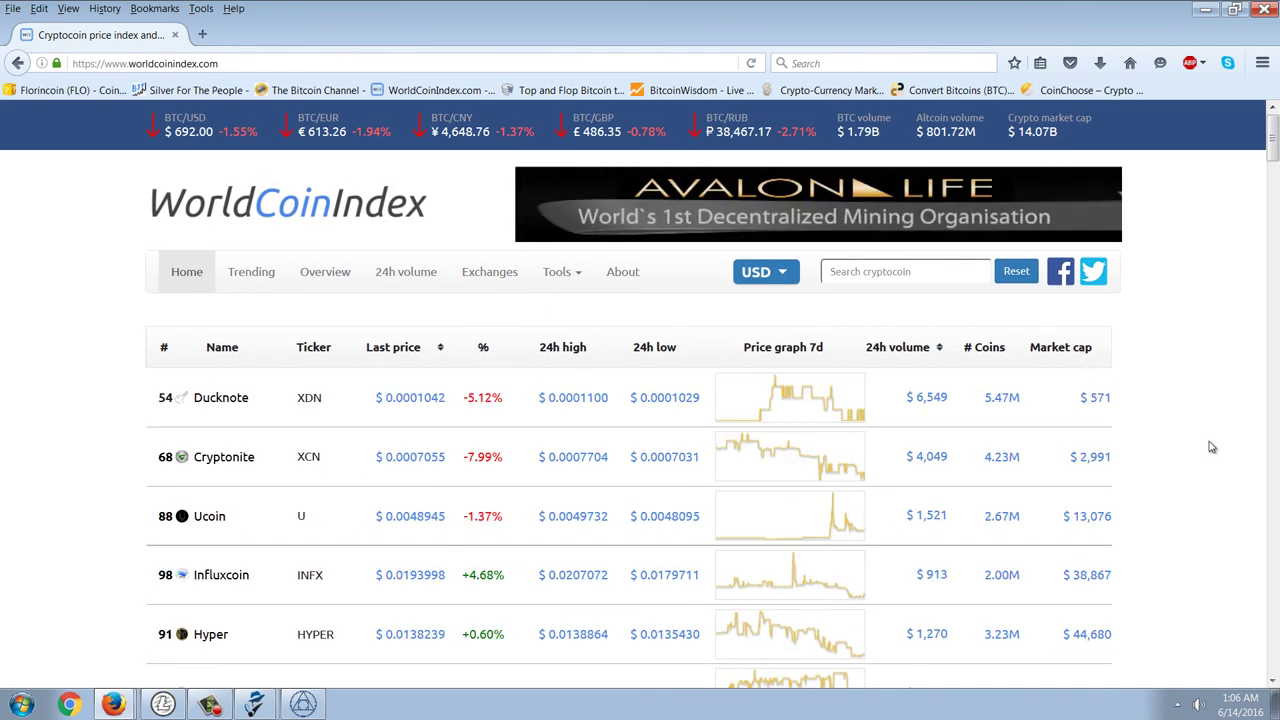
click(1064, 345)
scroll(1194, 451, down, 2)
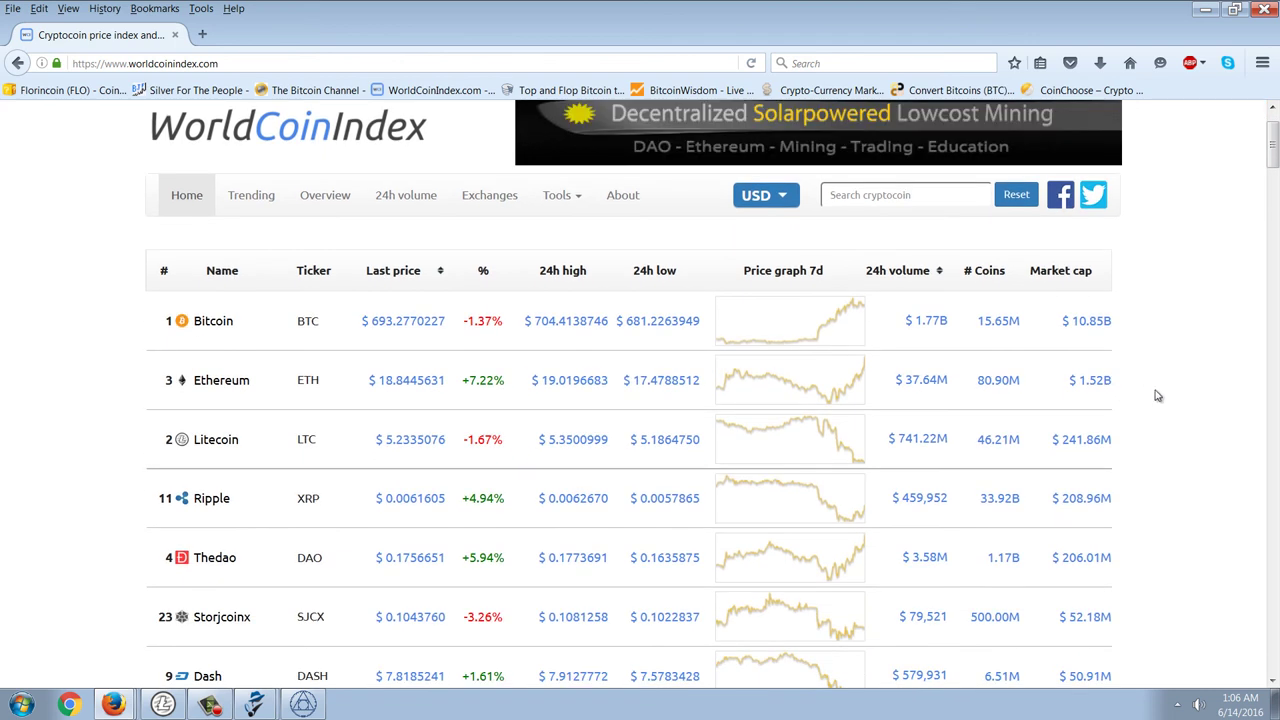
scroll(1150, 362, up, 2)
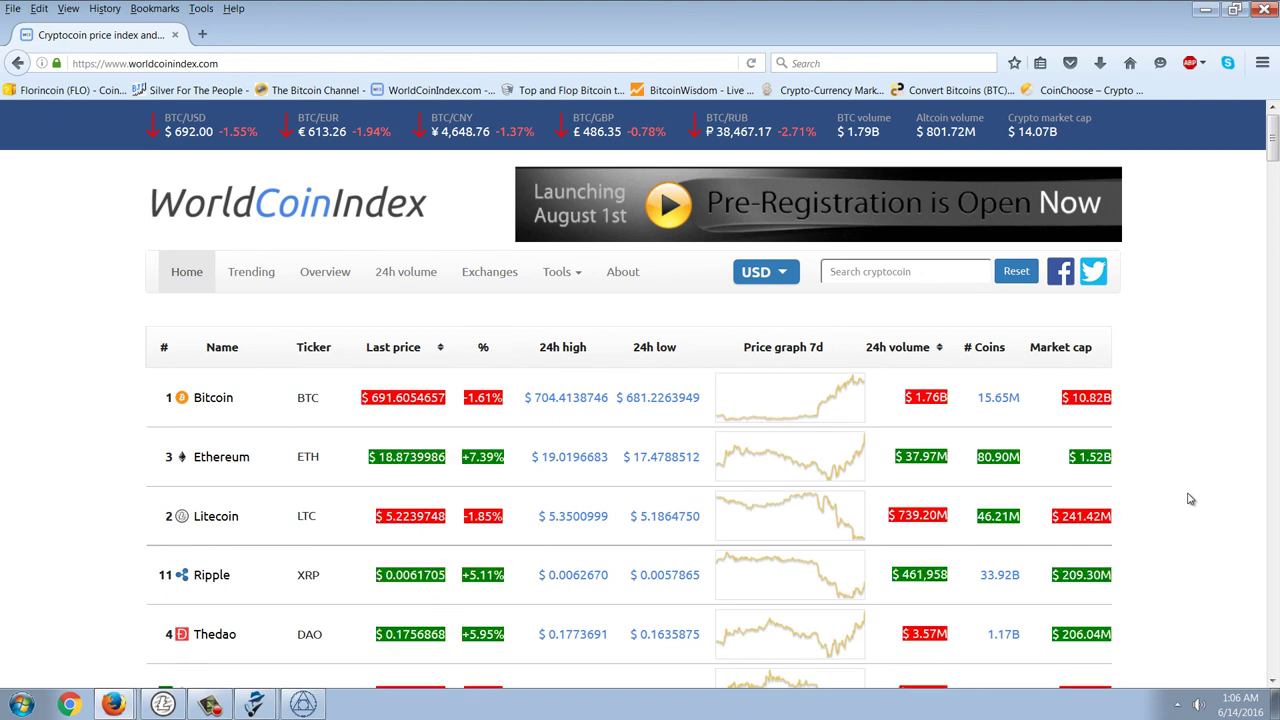
scroll(1189, 497, down, 2)
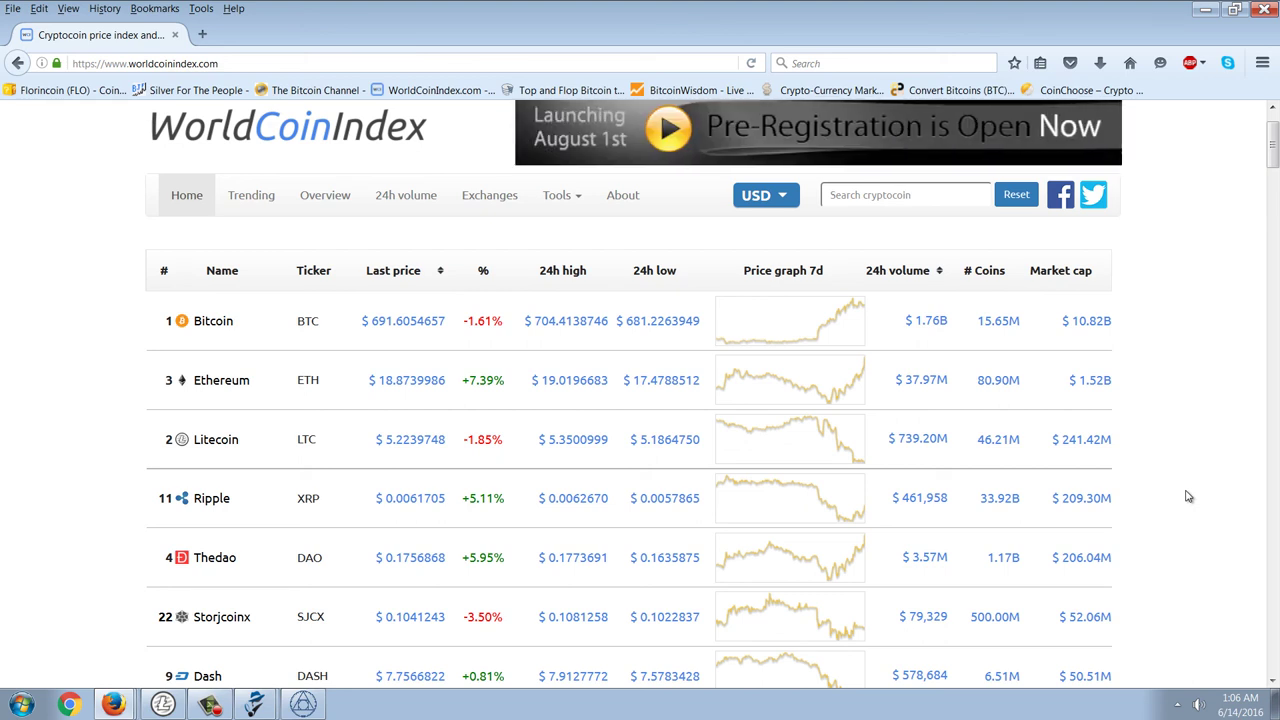
scroll(1188, 496, up, 1)
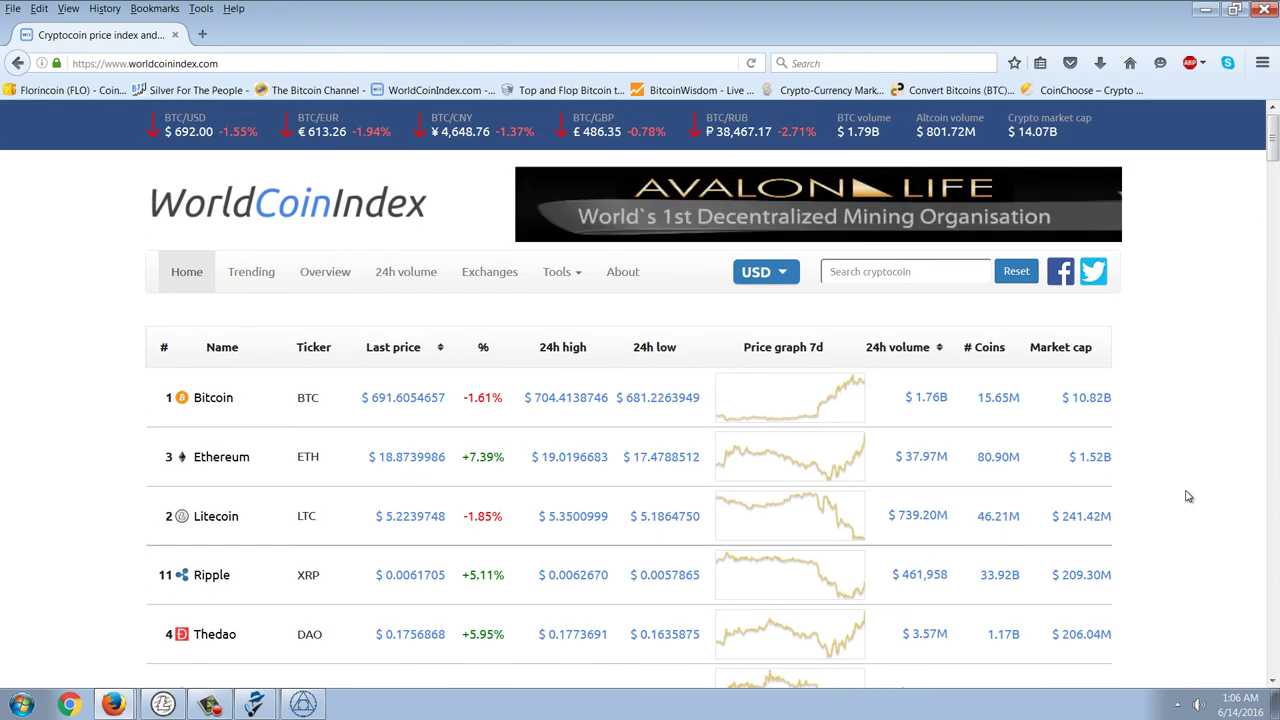